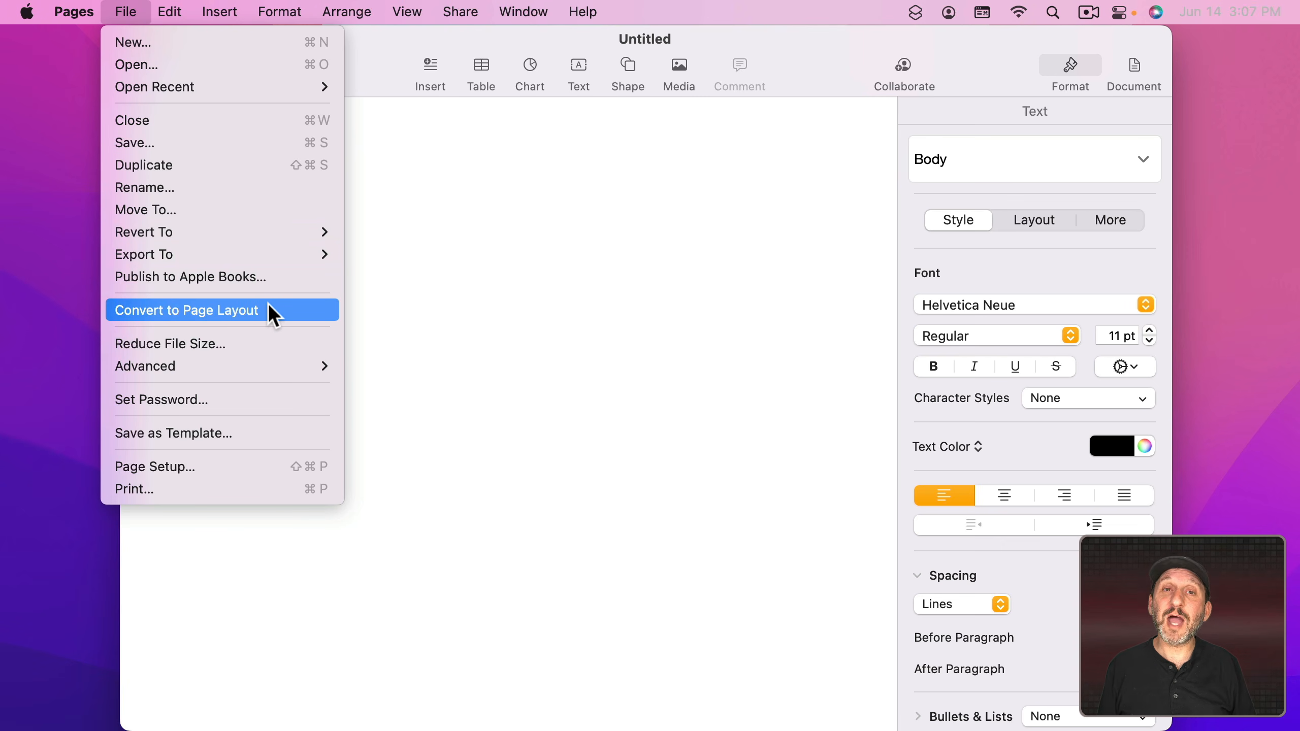
# Show the layout outlines of the blank document's header, body and footer areas.
pyautogui.click(416, 123)
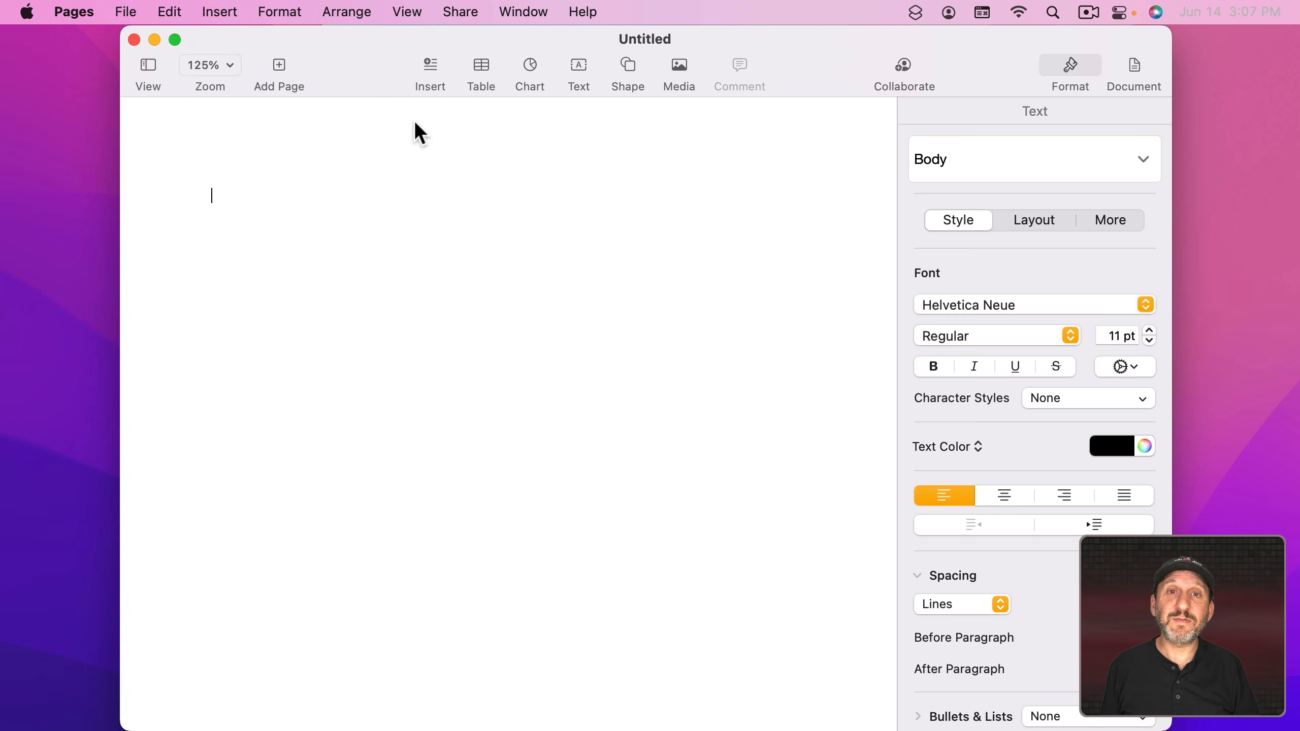
pyautogui.click(409, 12)
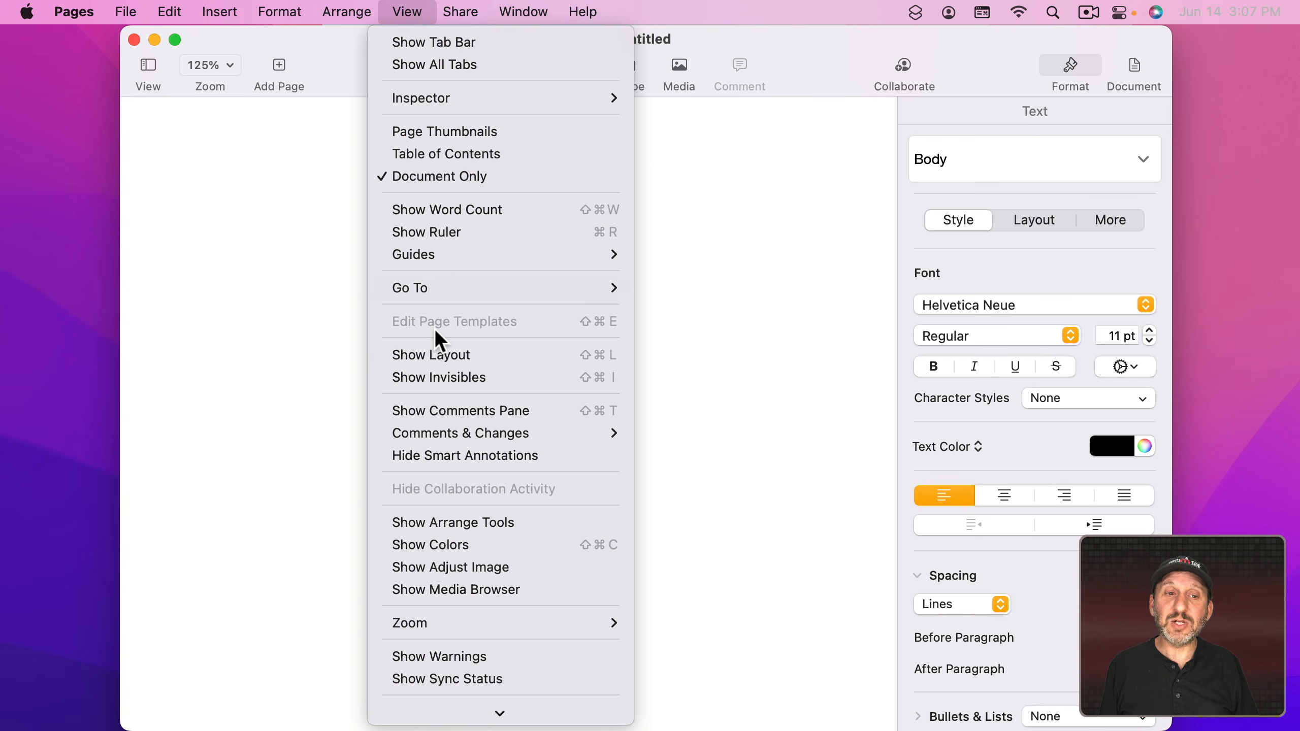
pyautogui.click(435, 352)
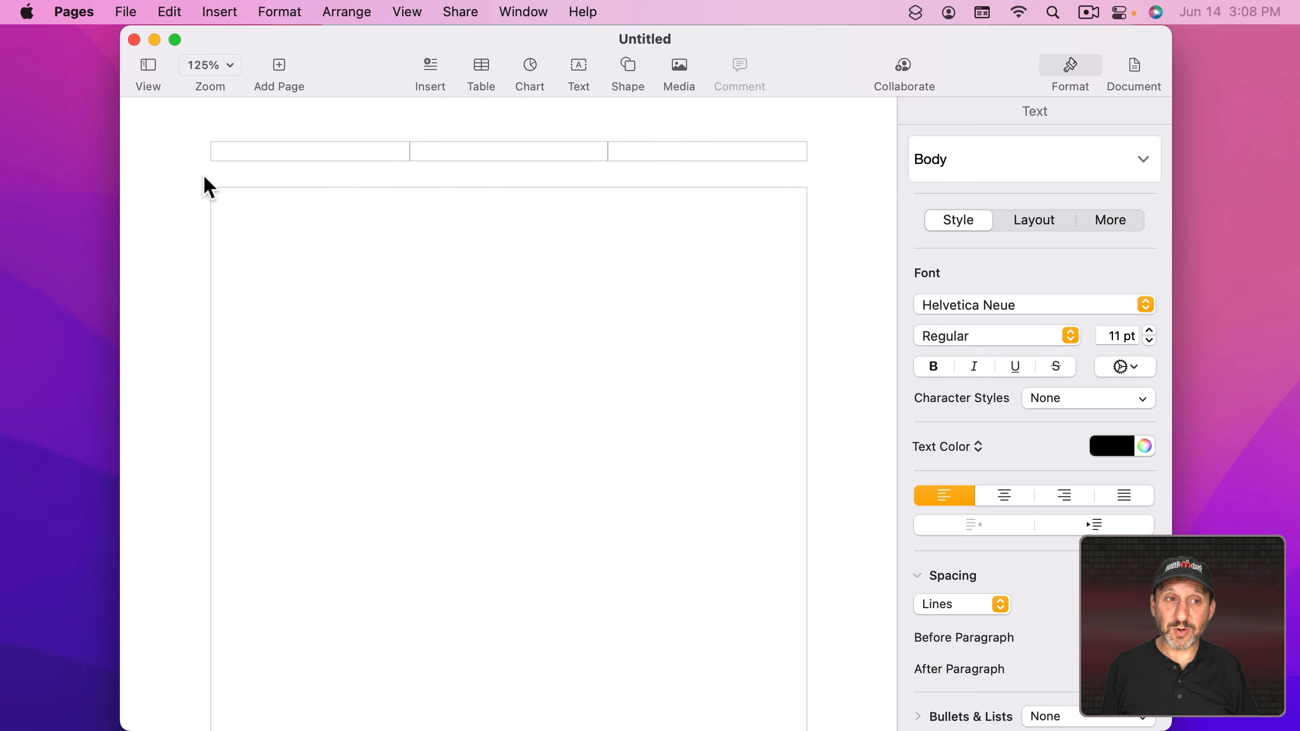
pyautogui.scroll(-10, 532, 342)
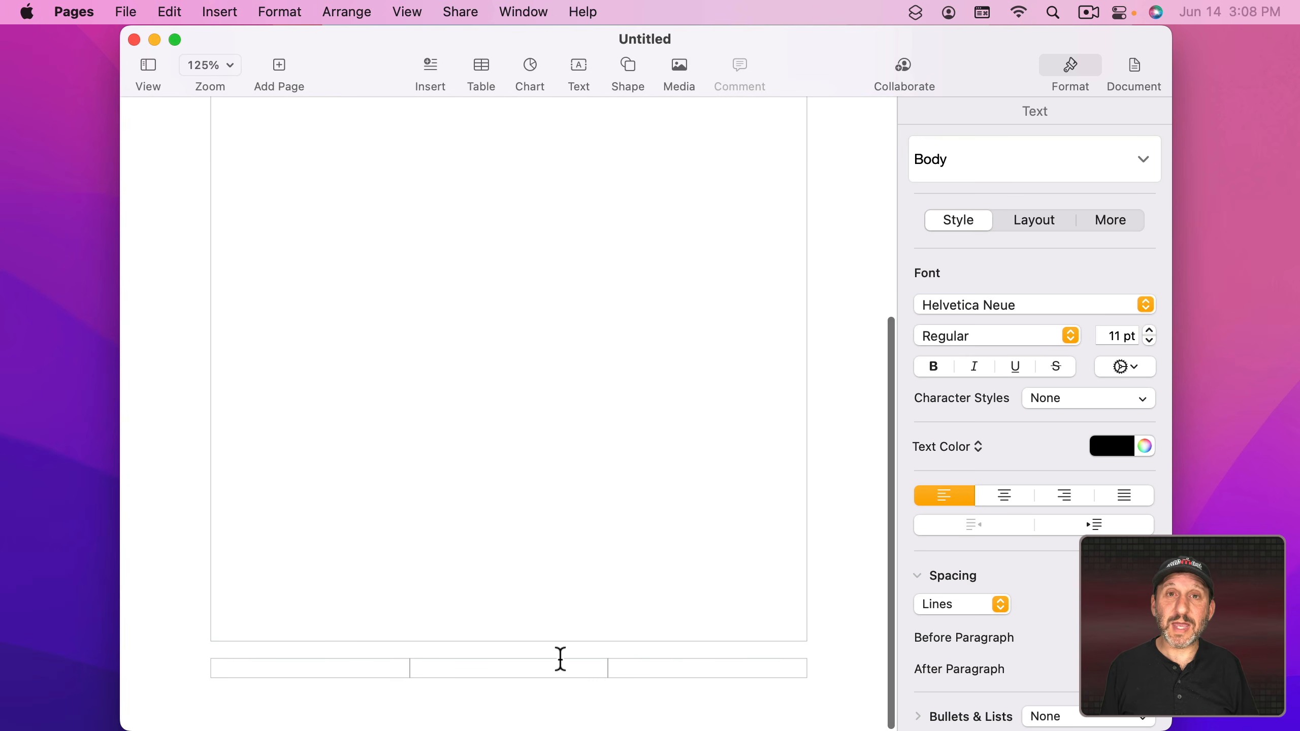
pyautogui.scroll(10, 417, 380)
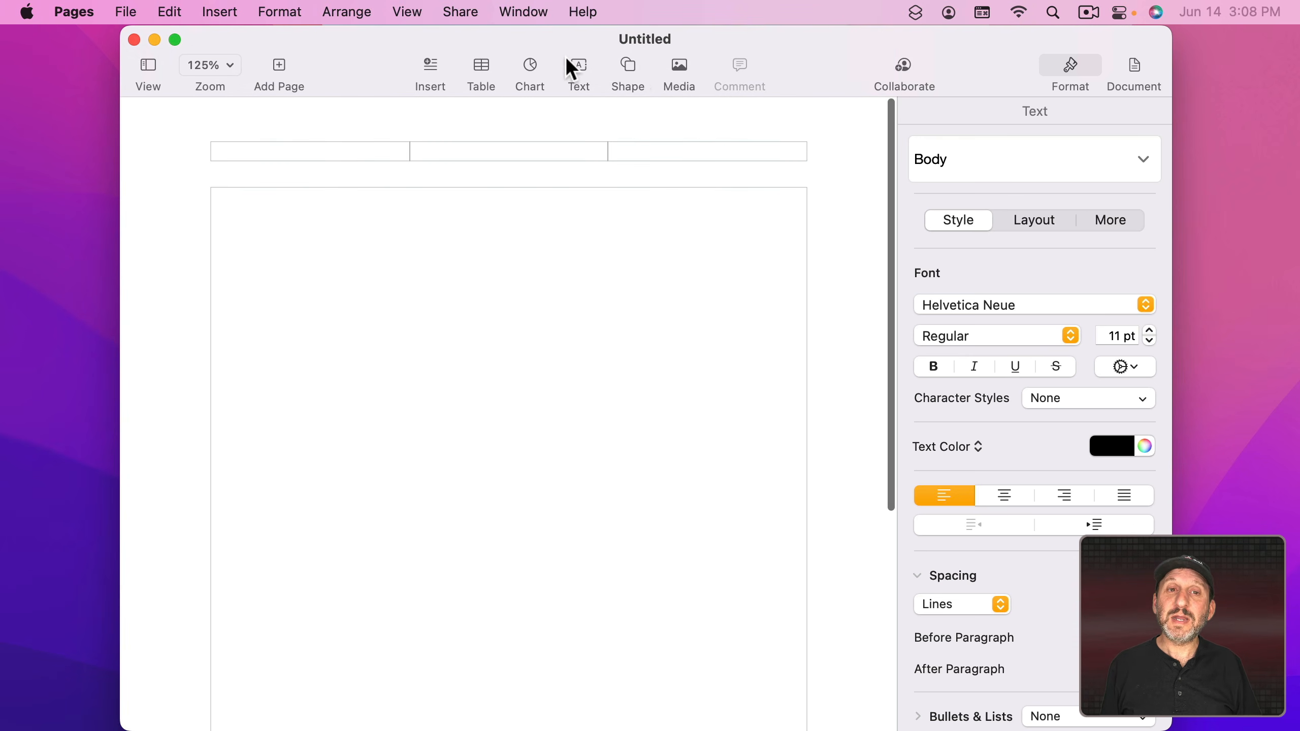
# Insert a basic square shape and move it to the center of the page.
pyautogui.click(635, 74)
pyautogui.click(633, 232)
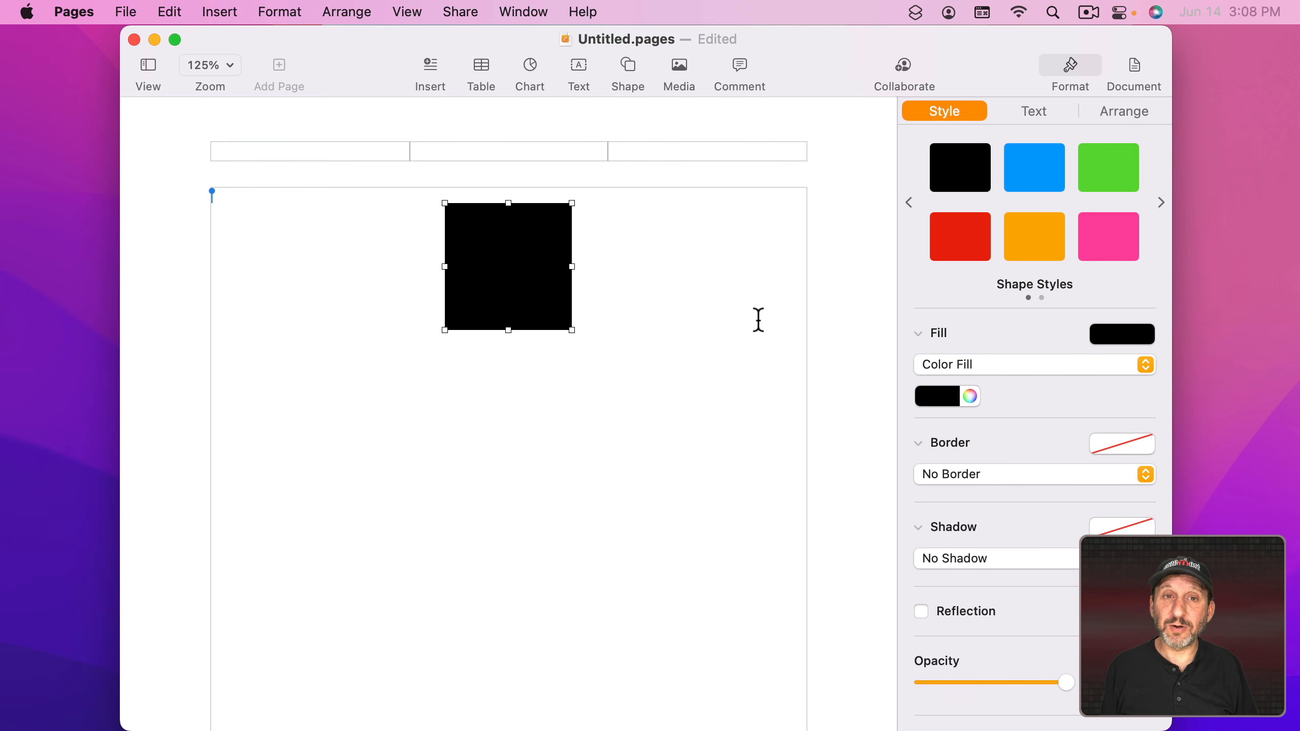
pyautogui.moveTo(512, 262); pyautogui.dragTo(386, 287)
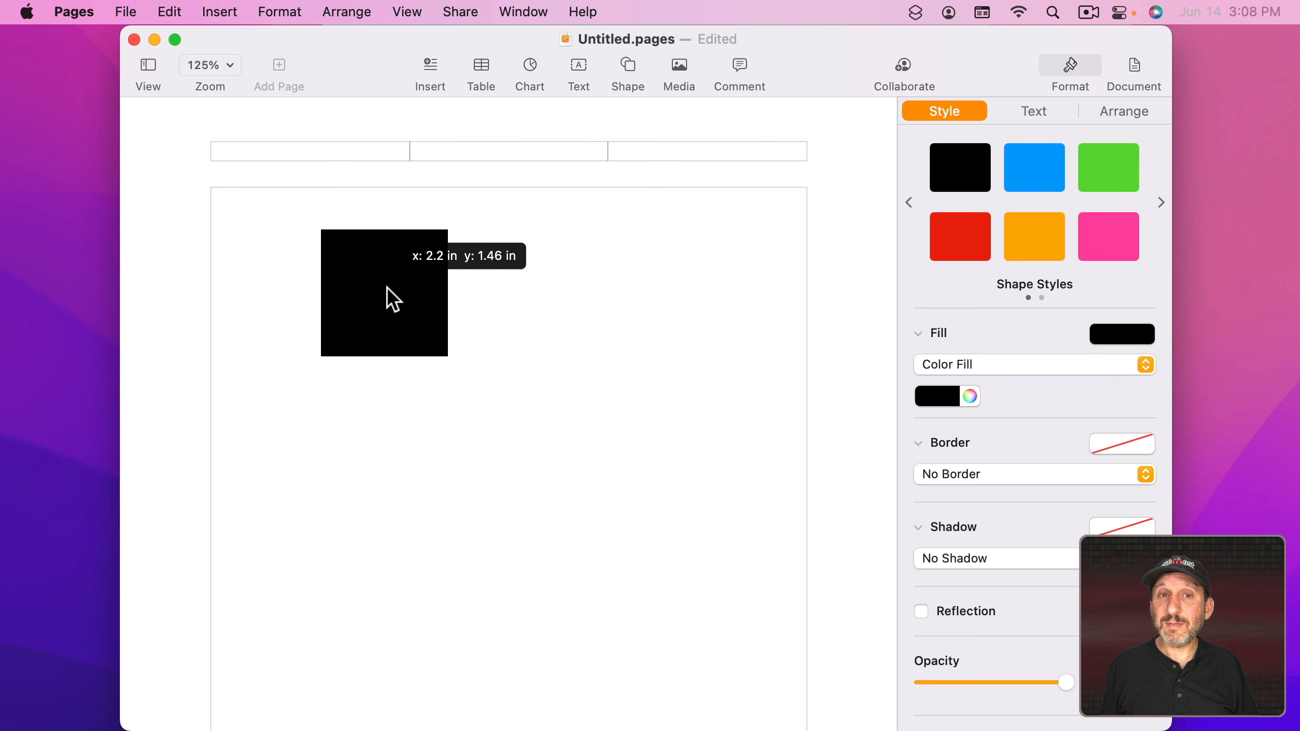
pyautogui.moveTo(386, 287); pyautogui.dragTo(440, 284)
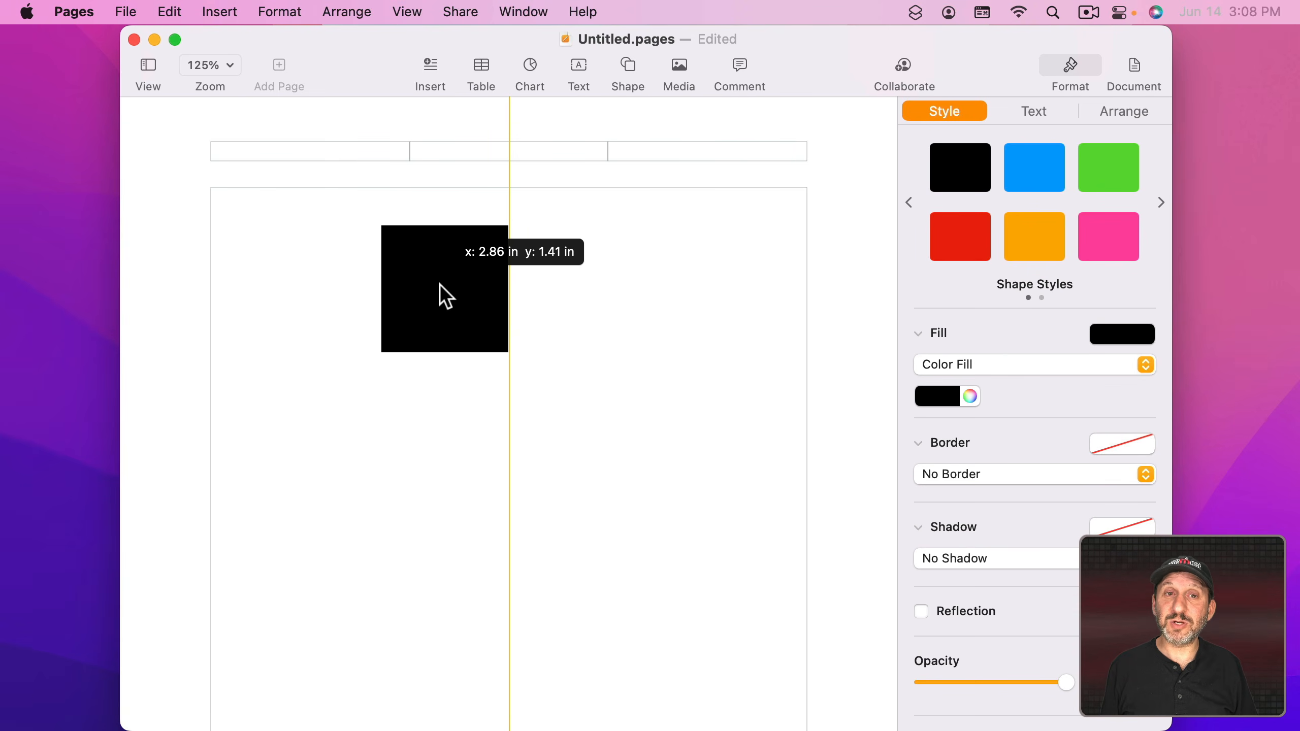
pyautogui.moveTo(440, 284); pyautogui.dragTo(501, 593)
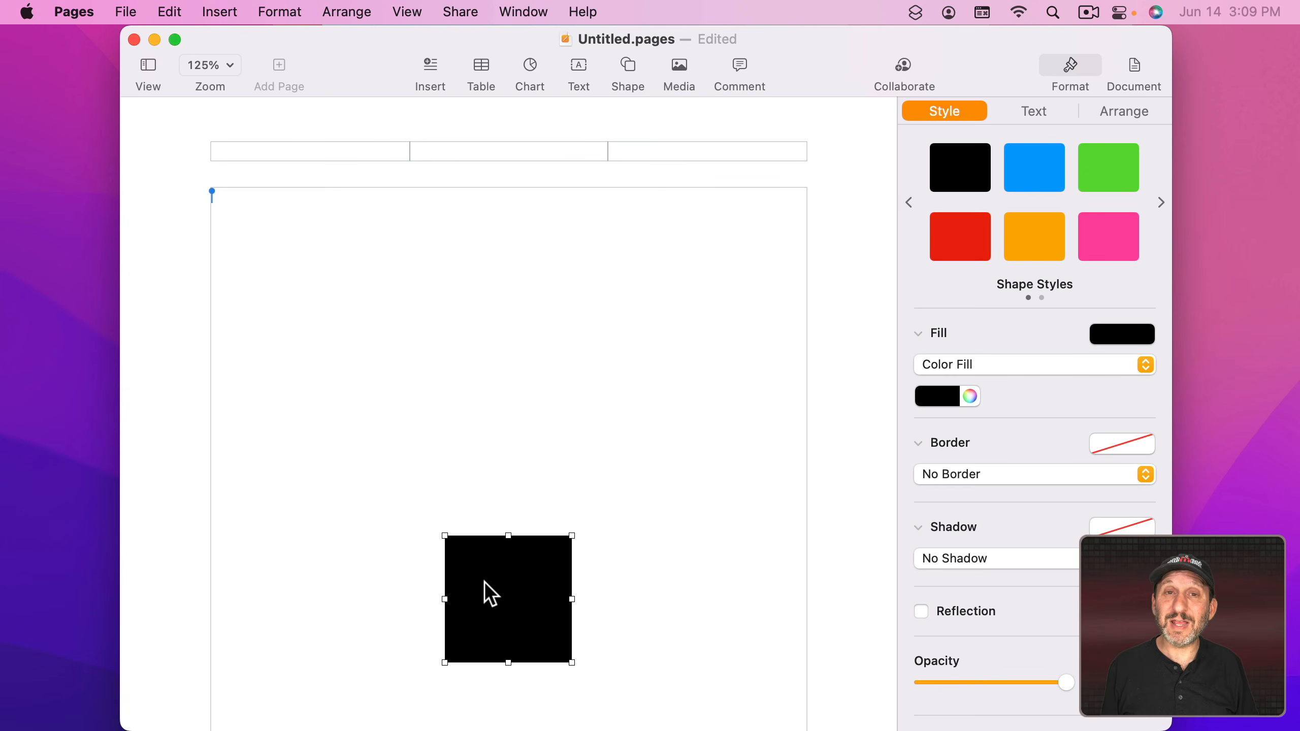
pyautogui.scroll(-10, 514, 585)
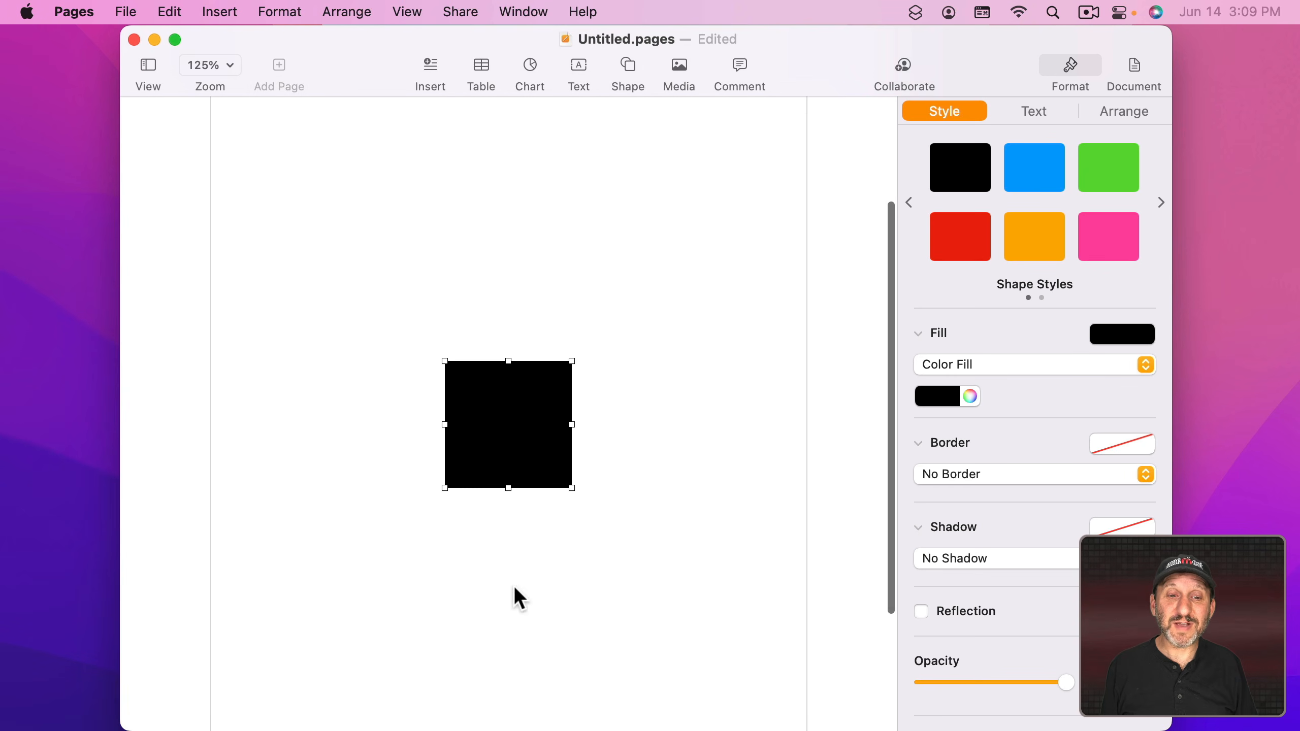
pyautogui.scroll(10, 513, 586)
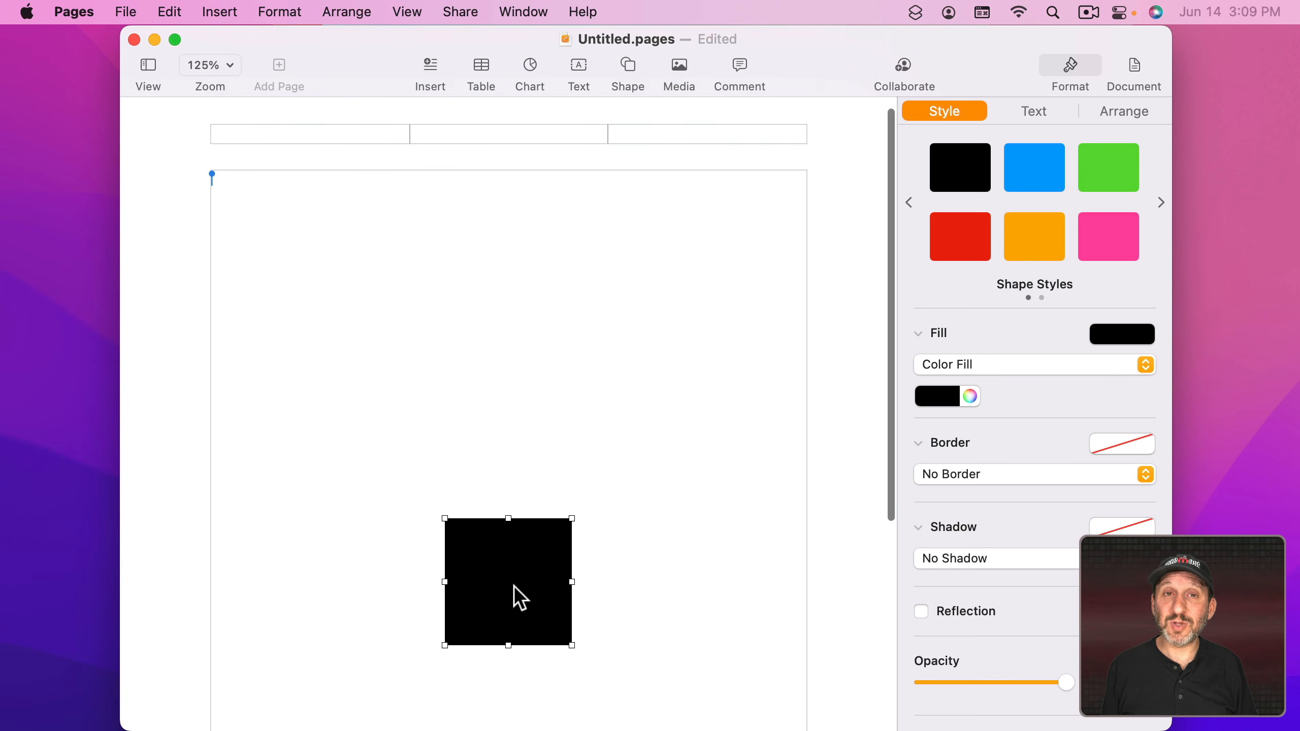
# Open the ruler preferences and view the color choices for the alignment guides, keeping the current color.
pyautogui.click(78, 11)
pyautogui.click(97, 77)
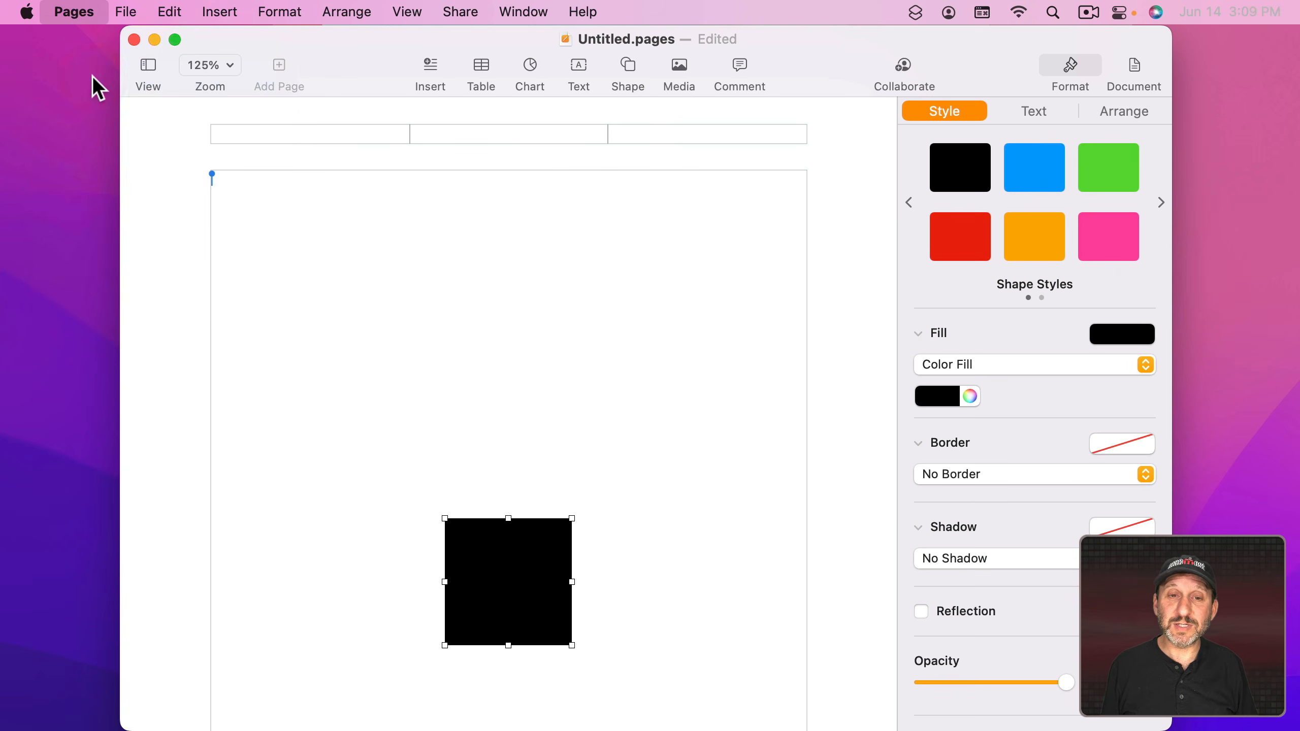
pyautogui.click(627, 88)
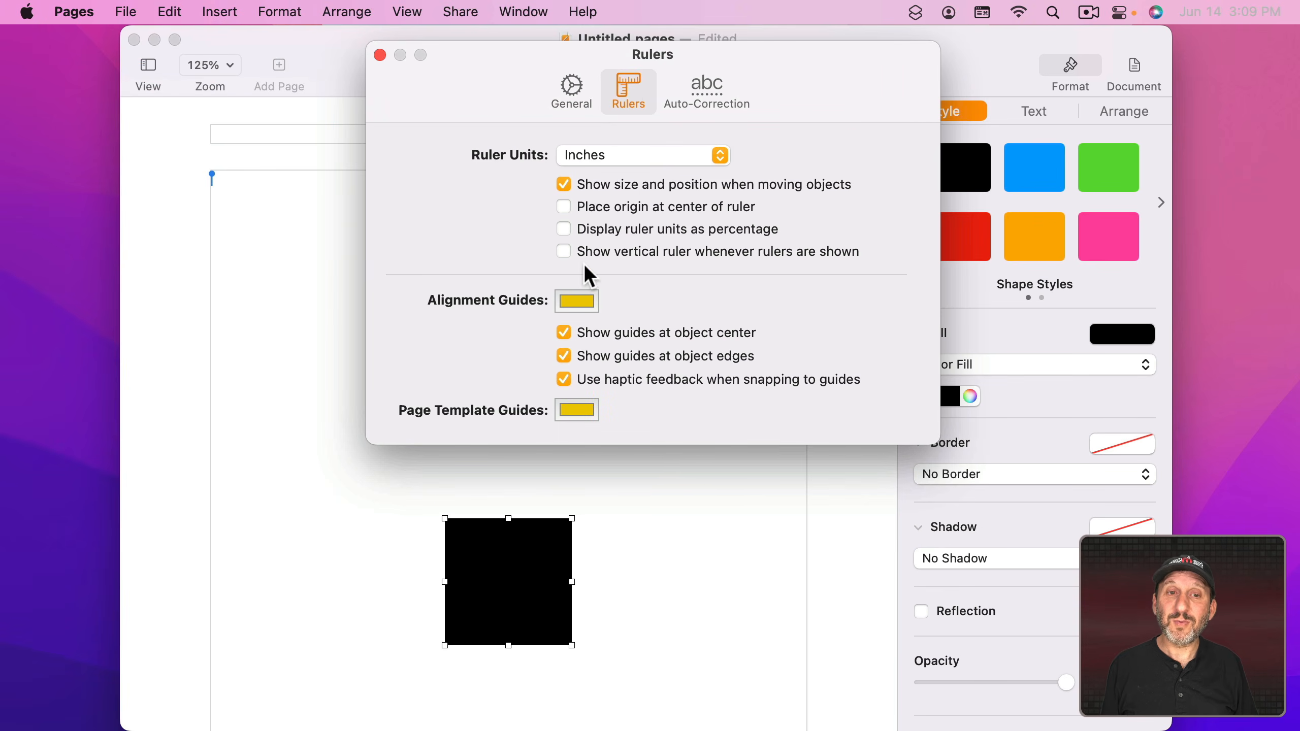
pyautogui.click(574, 303)
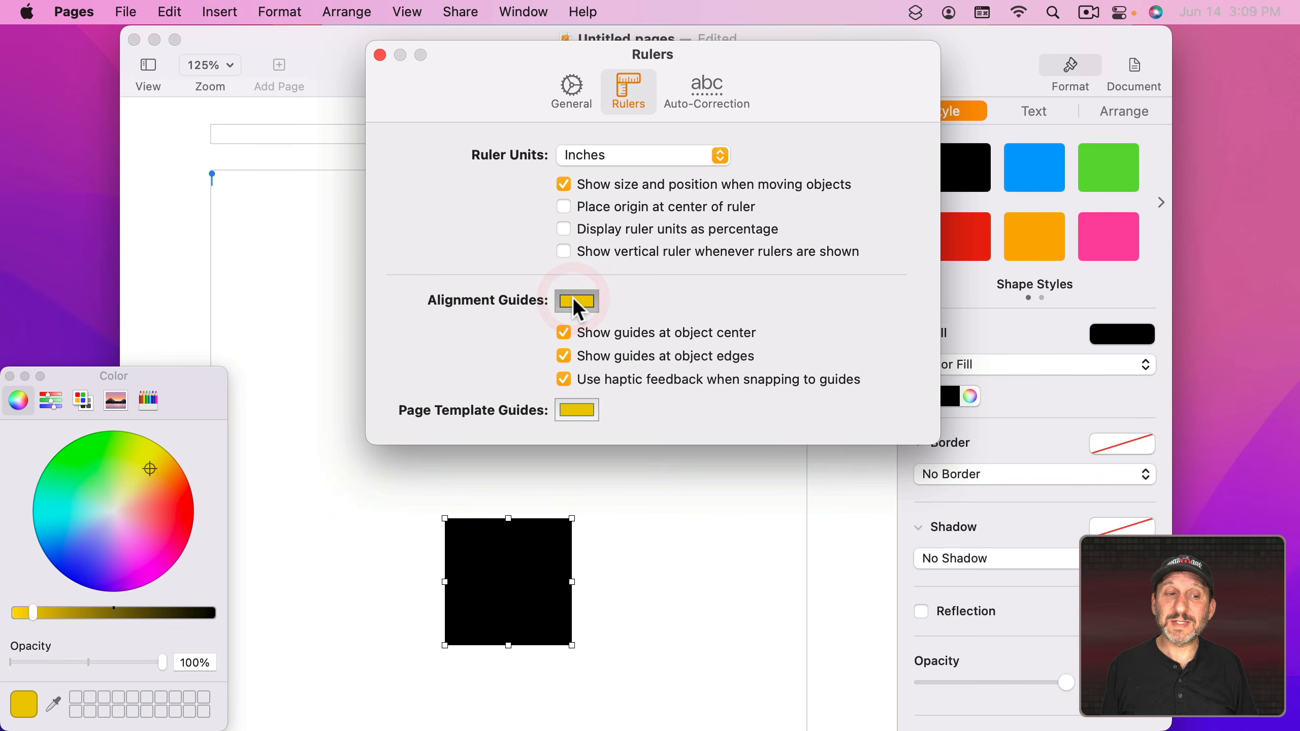
pyautogui.click(10, 377)
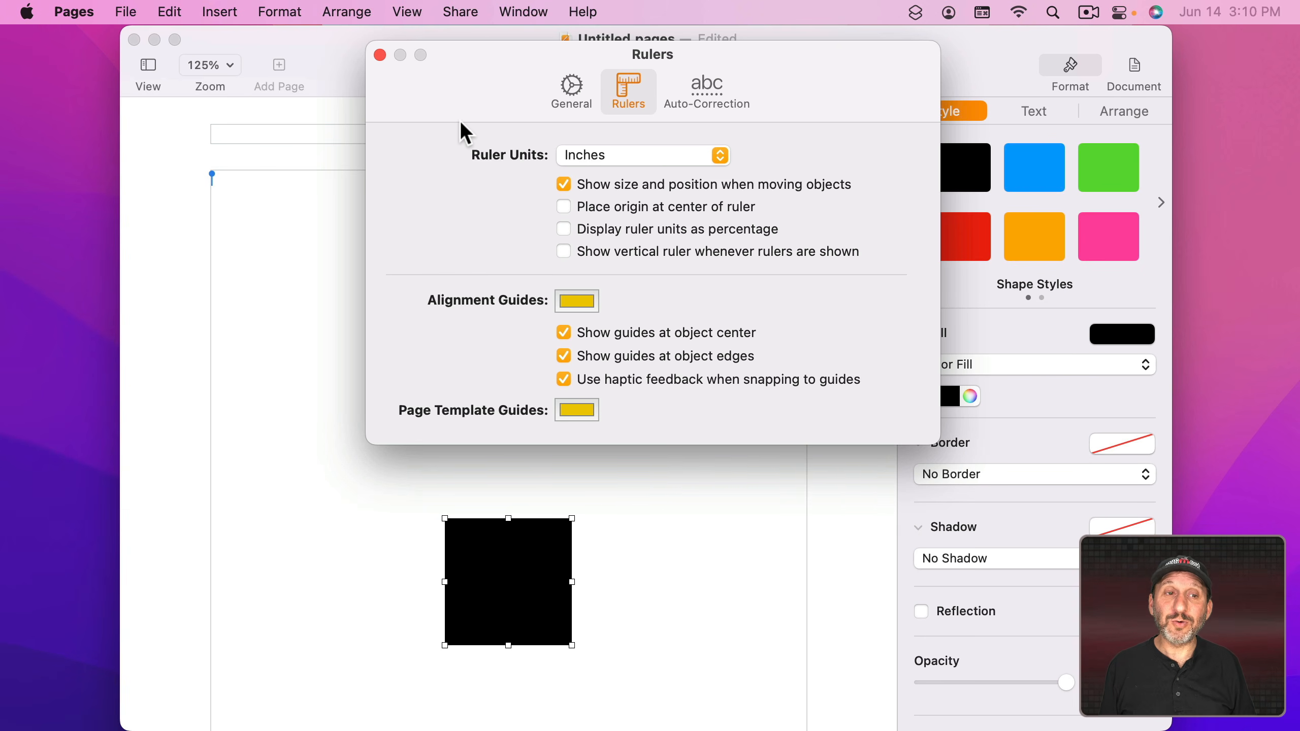
# Enable the vertical ruler whenever rulers are shown, and display the rulers in the document.
pyautogui.click(564, 252)
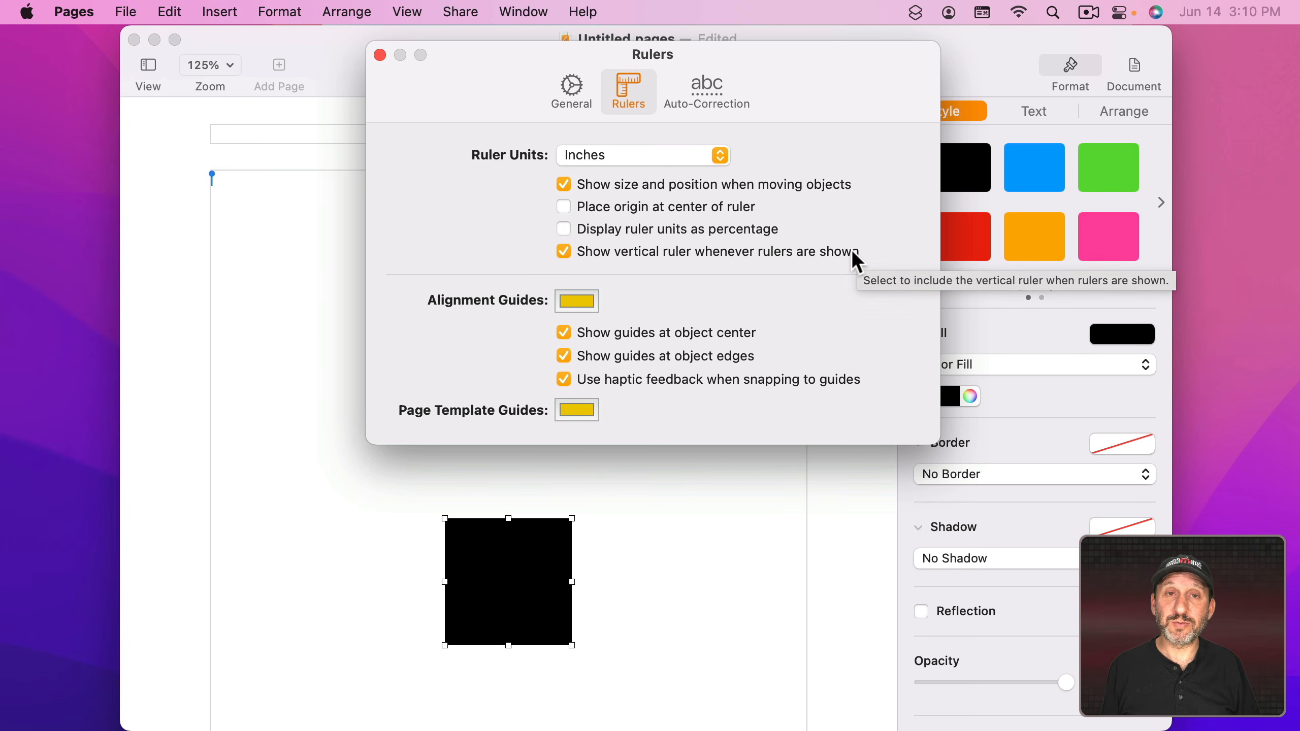
pyautogui.click(379, 56)
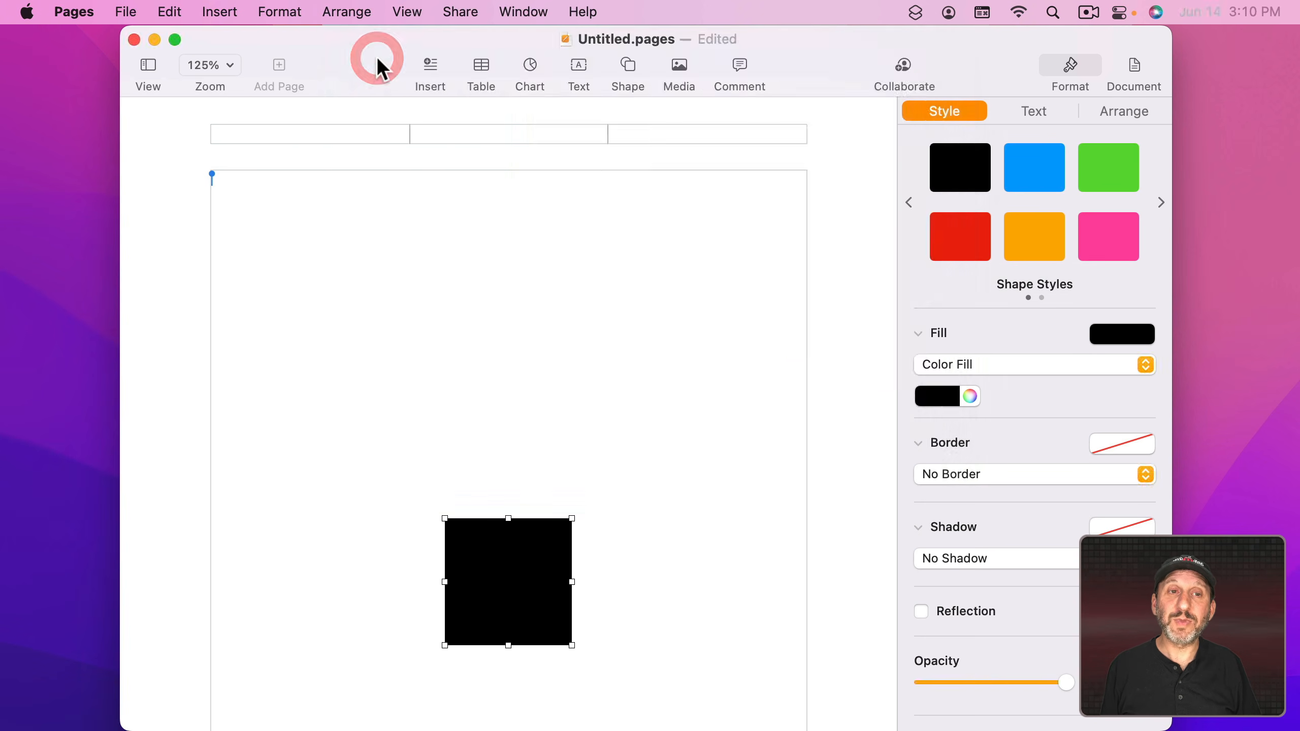
pyautogui.click(397, 12)
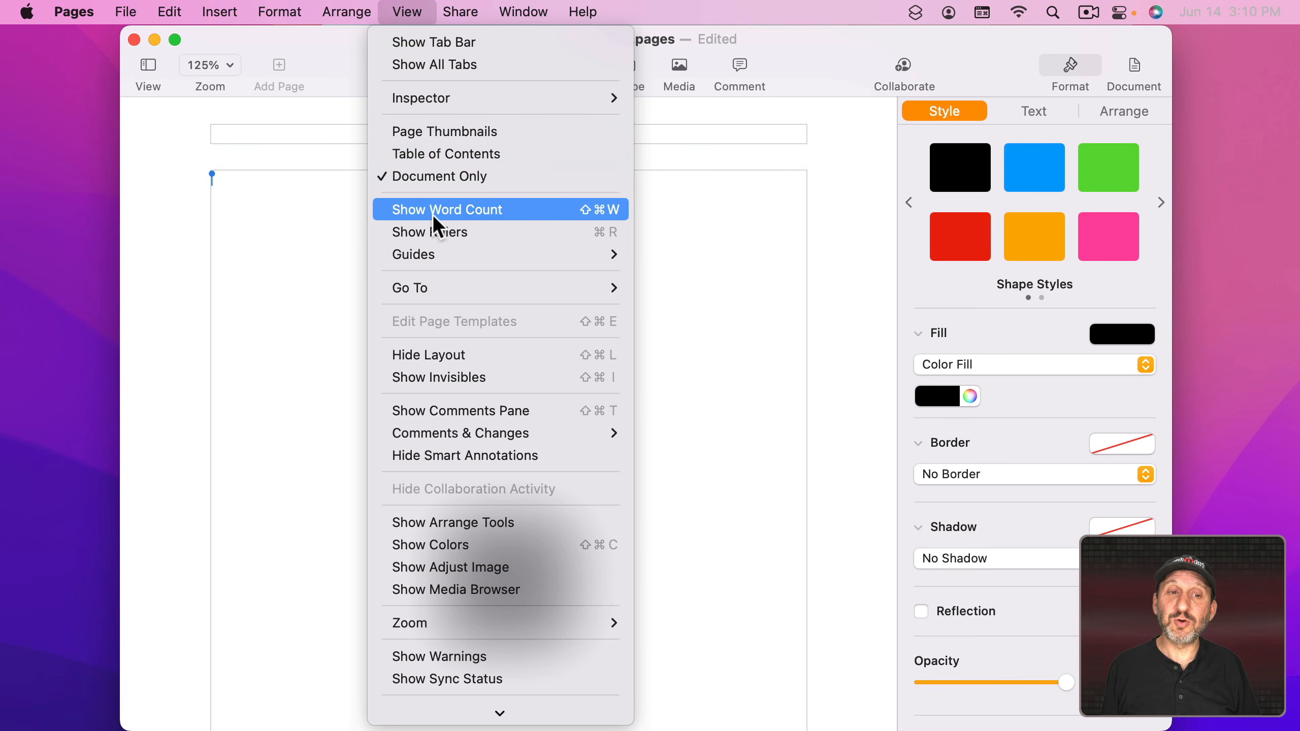
pyautogui.click(512, 232)
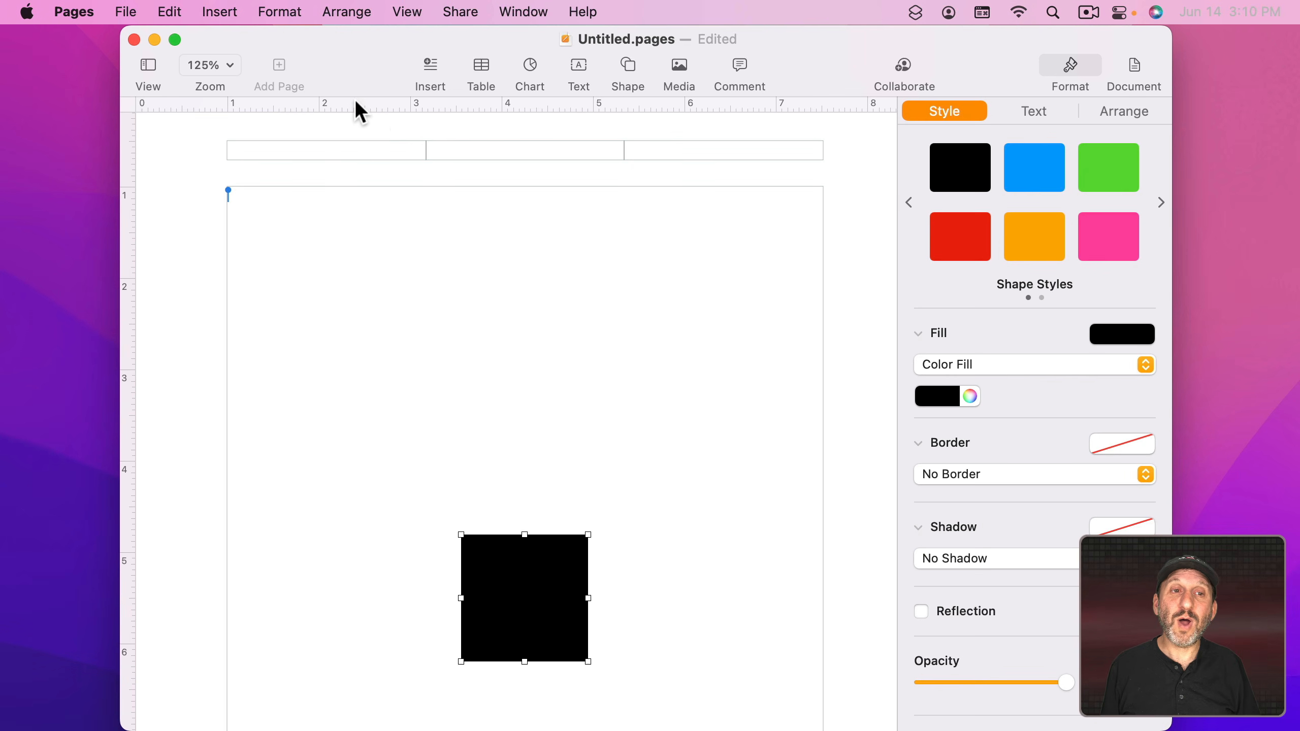
# Add a horizontal and a vertical persistent guide, each at about 2 inches on its ruler.
pyautogui.moveTo(387, 107); pyautogui.dragTo(386, 319)
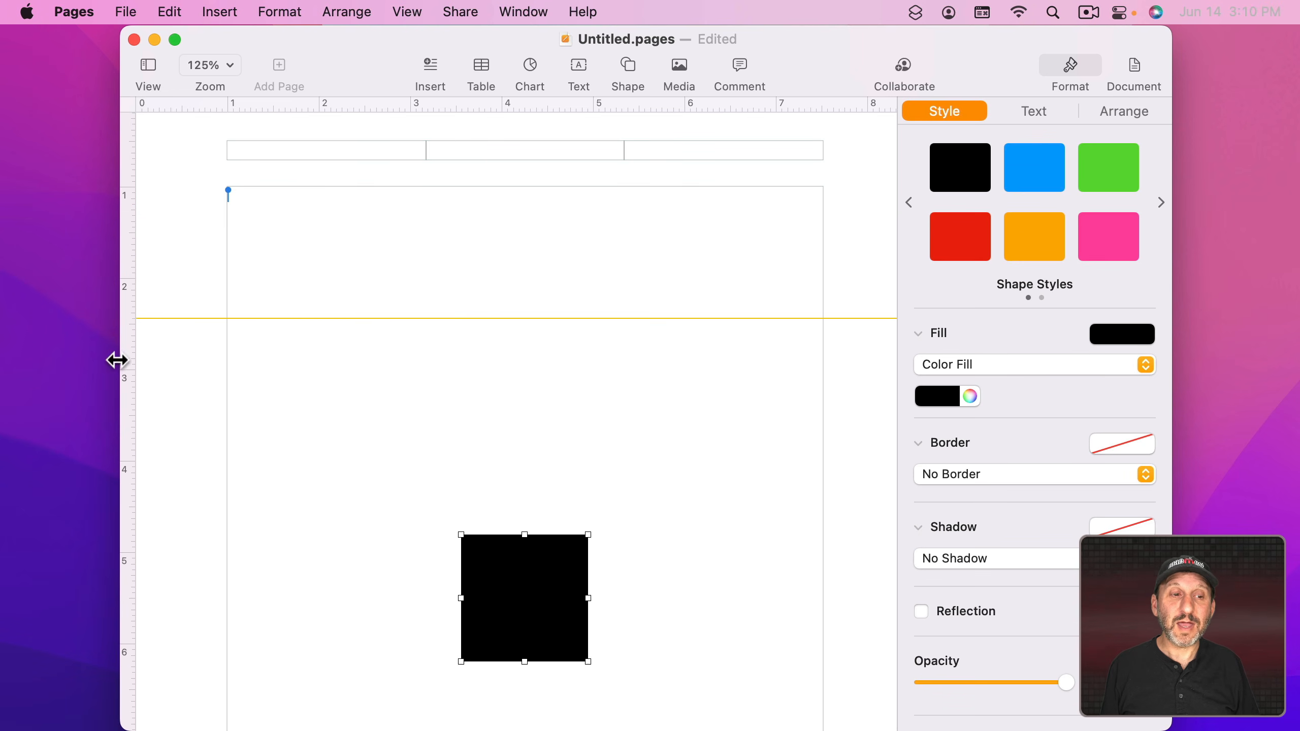
pyautogui.moveTo(128, 353); pyautogui.dragTo(273, 279)
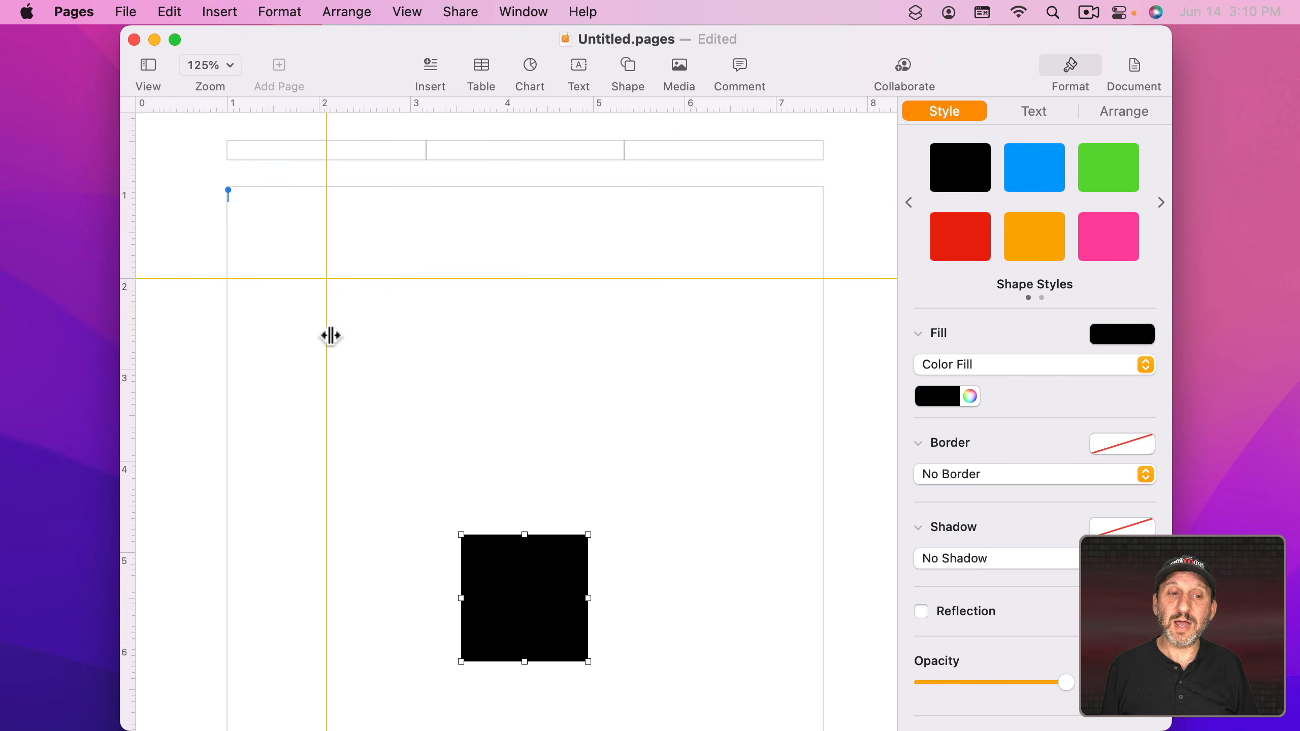
pyautogui.moveTo(330, 336)
pyautogui.mouseDown()
pyautogui.moveTo(307, 330)
pyautogui.moveTo(320, 330)
pyautogui.mouseUp()
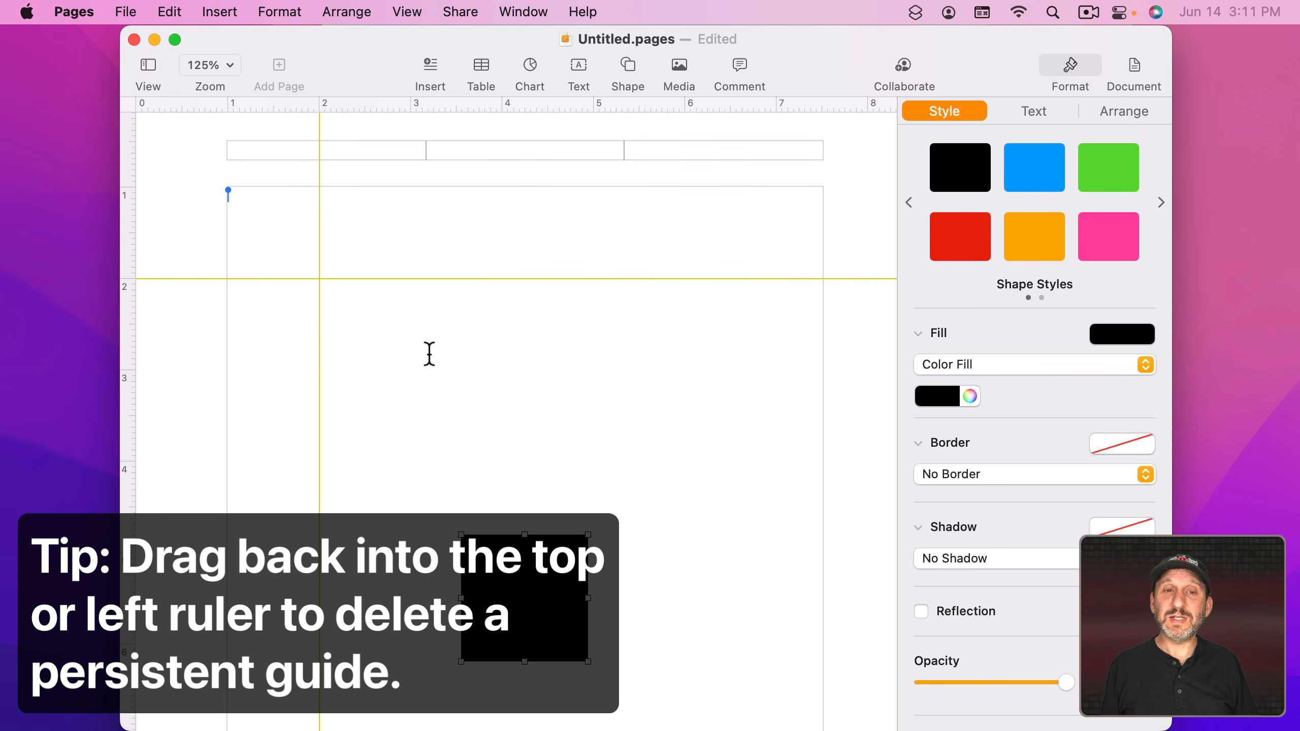
# Center the square on the vertical guide and place a new circle below it, centered on the same guide.
pyautogui.moveTo(506, 617); pyautogui.dragTo(307, 365)
pyautogui.click(628, 65)
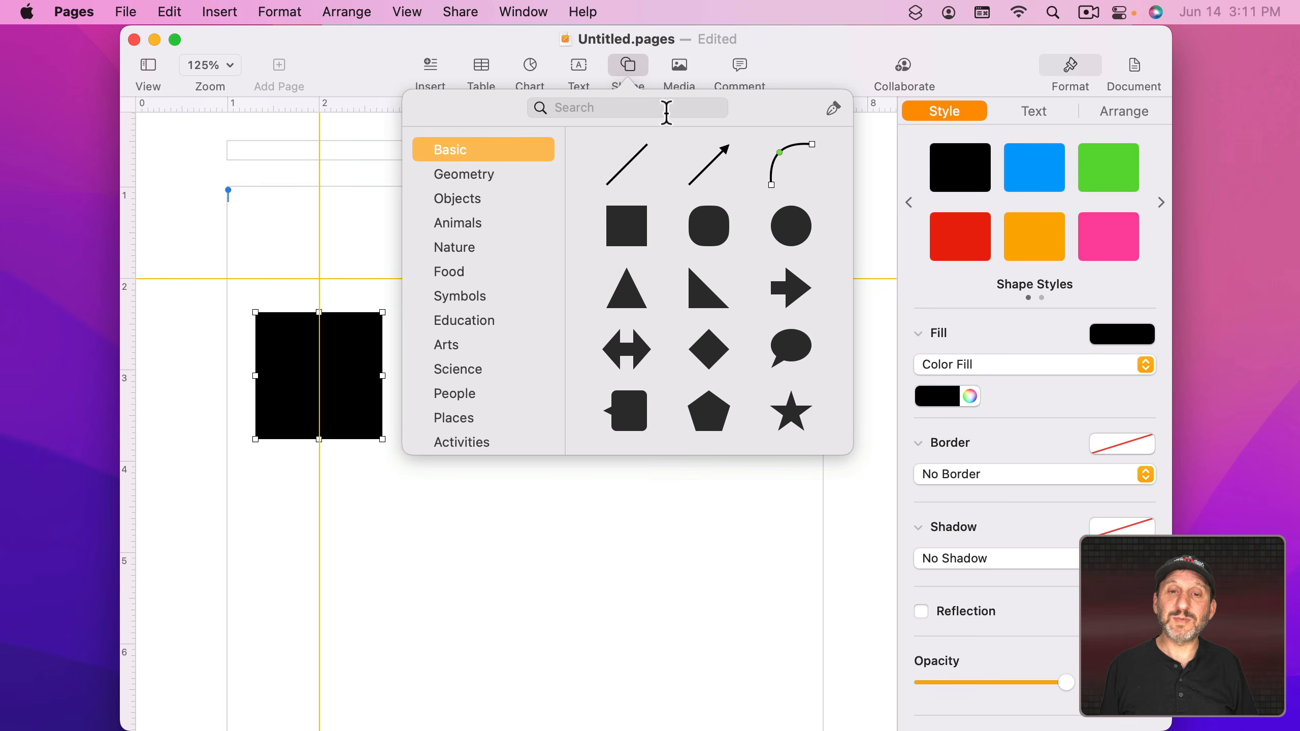
pyautogui.click(802, 228)
pyautogui.moveTo(525, 438); pyautogui.dragTo(323, 607)
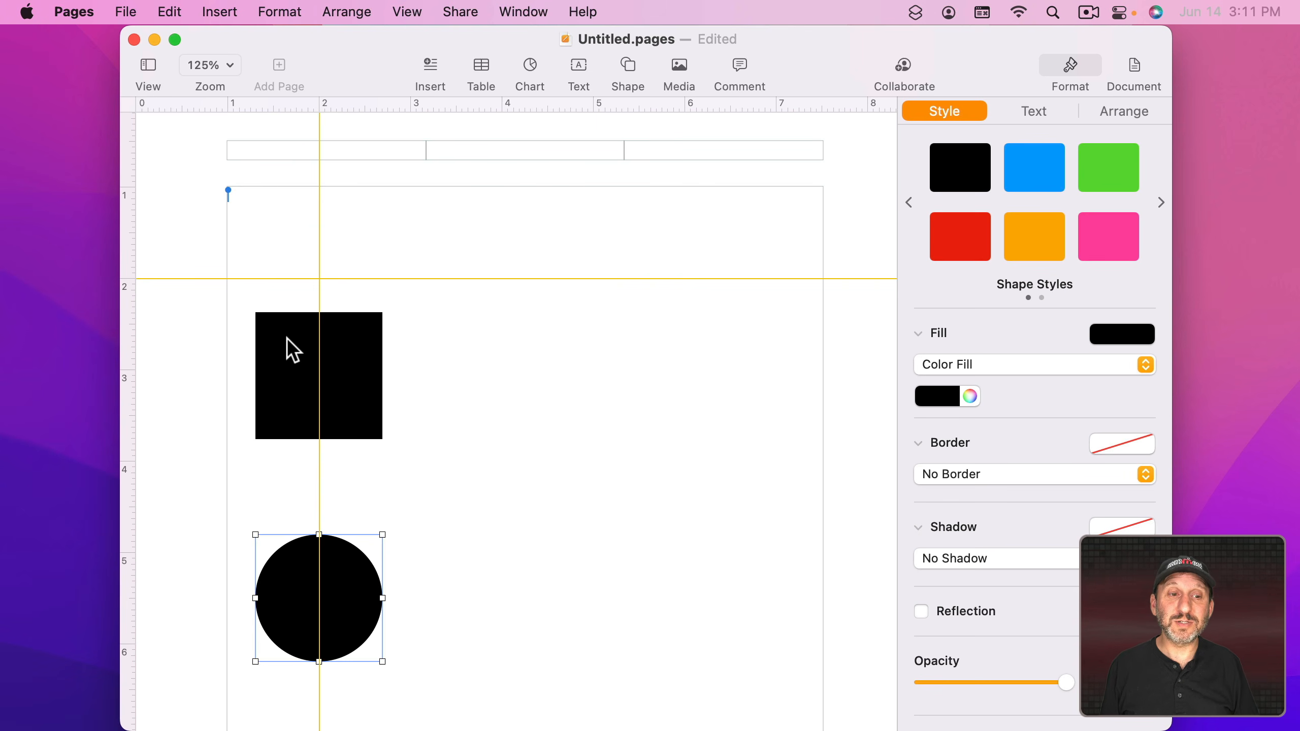
# Move the circle to the right of the square, level with it.
pyautogui.click(284, 358)
pyautogui.click(299, 589)
pyautogui.moveTo(302, 617); pyautogui.dragTo(515, 494)
pyautogui.moveTo(514, 504); pyautogui.dragTo(562, 379)
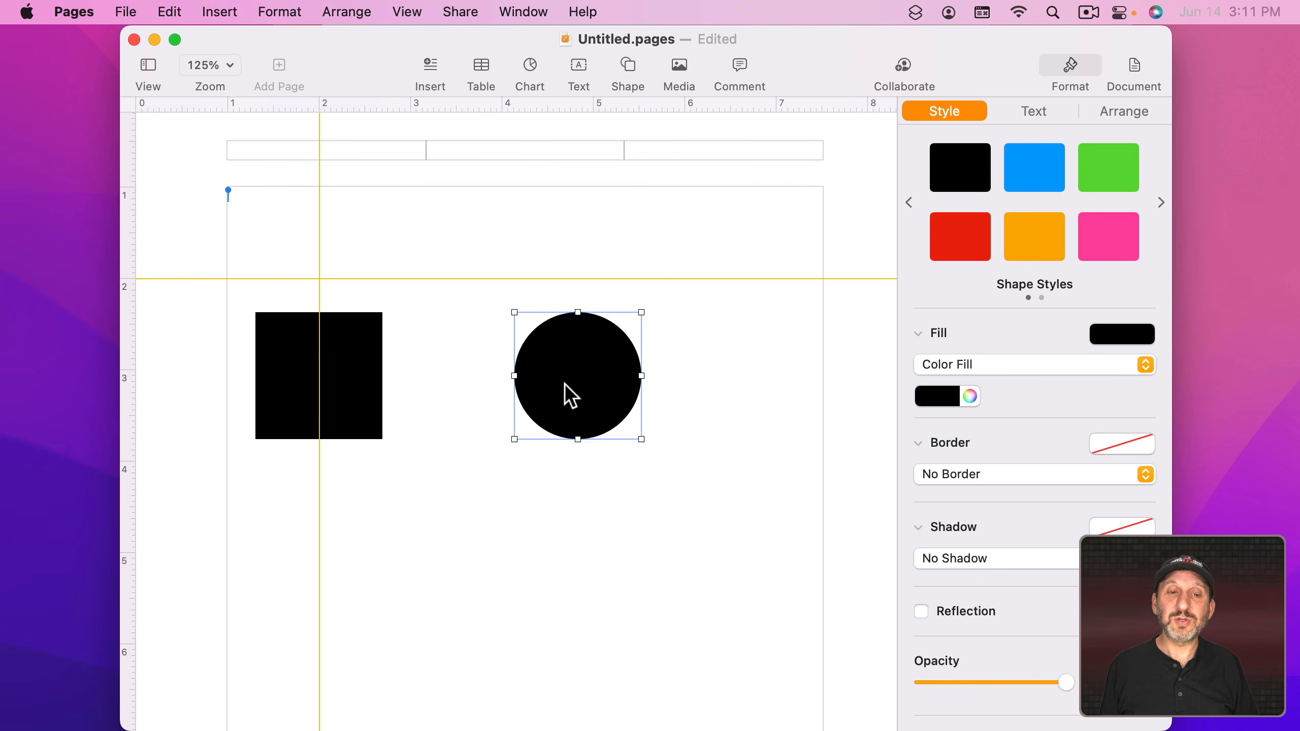
# Insert a rounded square and align it directly below the circle.
pyautogui.click(628, 72)
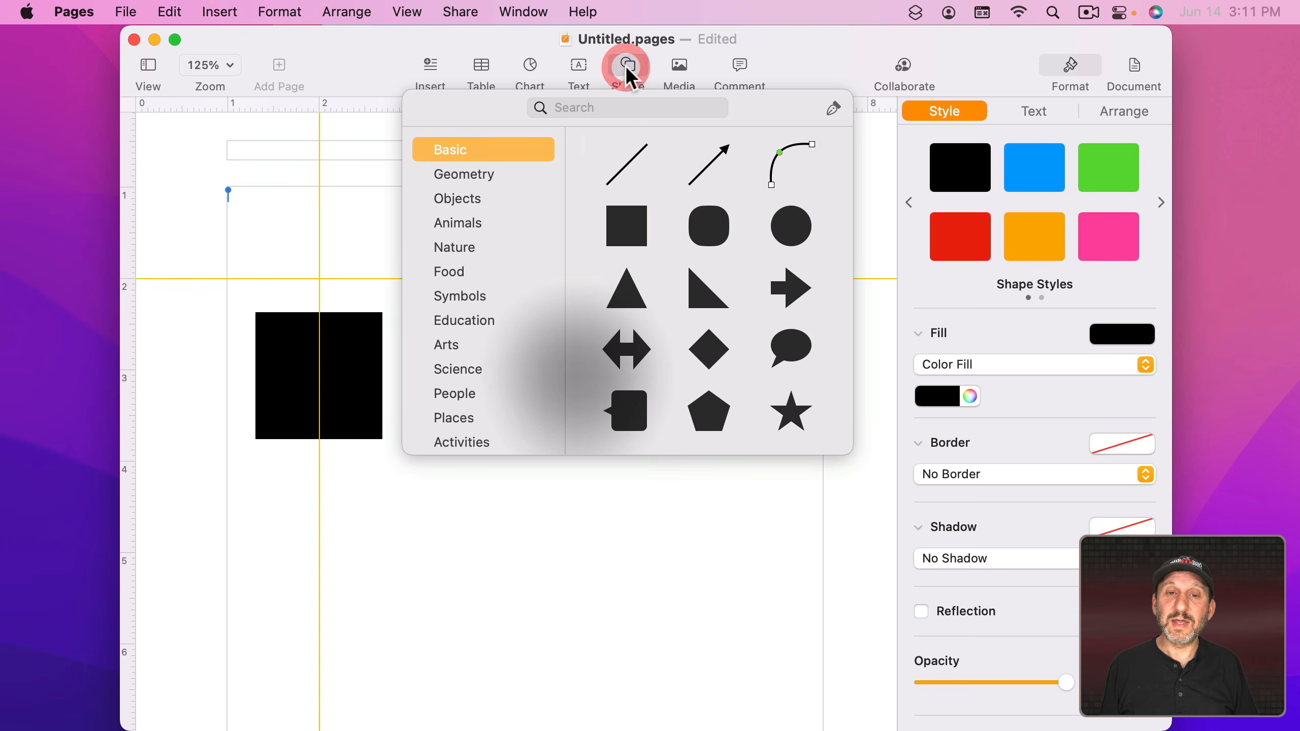
pyautogui.click(720, 249)
pyautogui.moveTo(508, 412); pyautogui.dragTo(569, 576)
pyautogui.moveTo(570, 378)
pyautogui.mouseDown()
pyautogui.moveTo(565, 399)
pyautogui.moveTo(567, 374)
pyautogui.mouseUp()
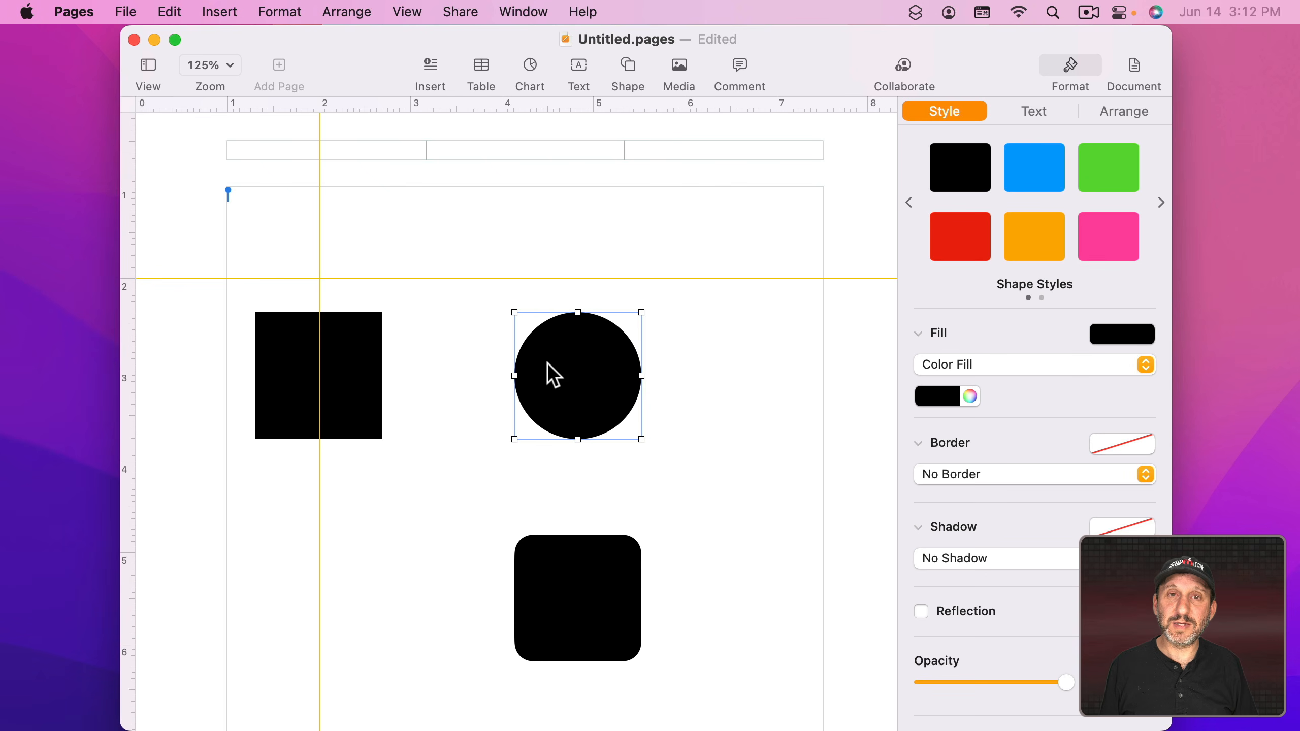
# Insert a pentagon and place it below the square, level with the rounded square.
pyautogui.click(627, 66)
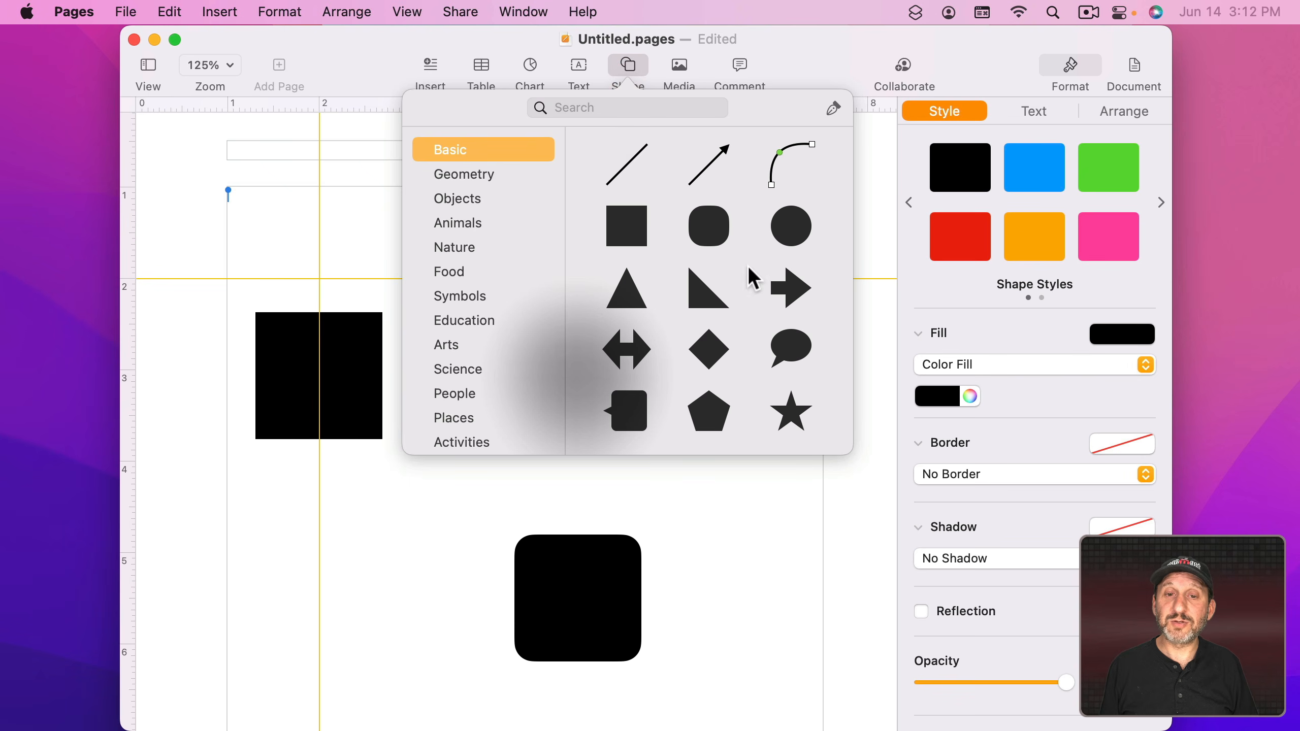
pyautogui.click(697, 415)
pyautogui.moveTo(498, 427); pyautogui.dragTo(333, 594)
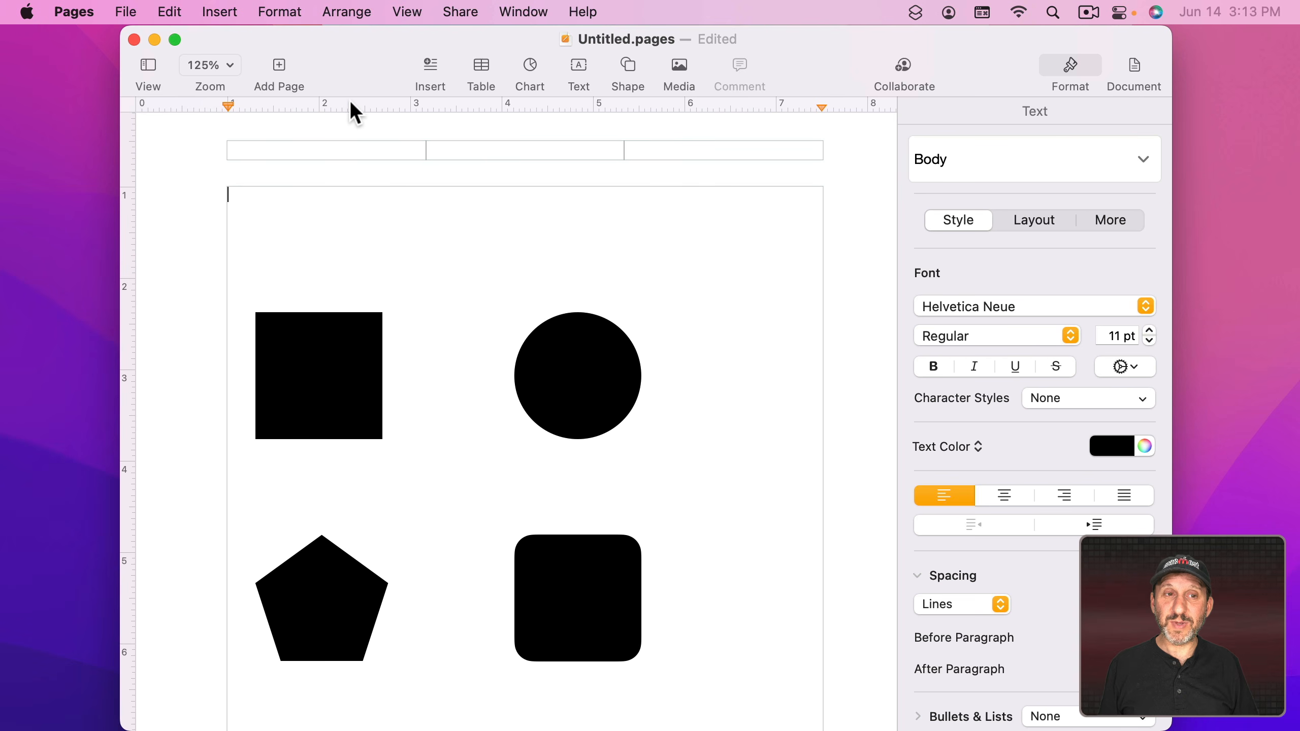
pyautogui.moveTo(433, 98); pyautogui.dragTo(430, 25)
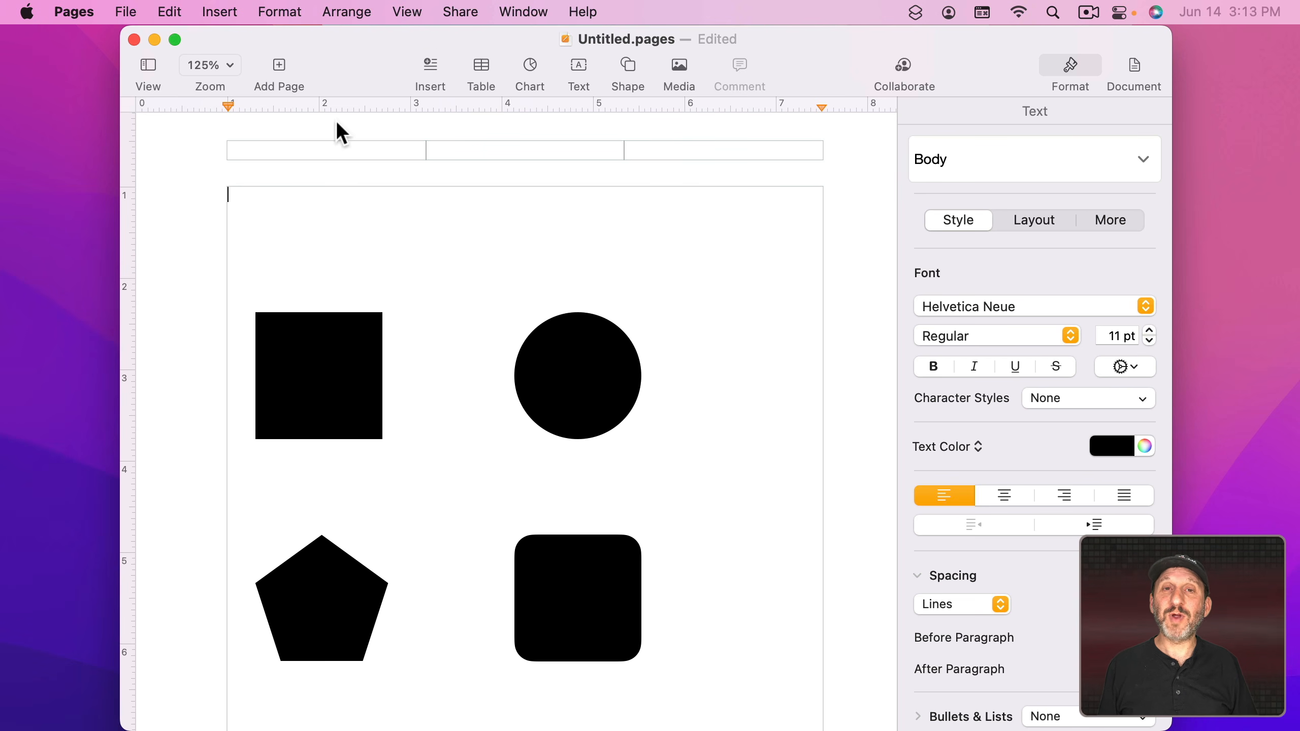
pyautogui.click(208, 208)
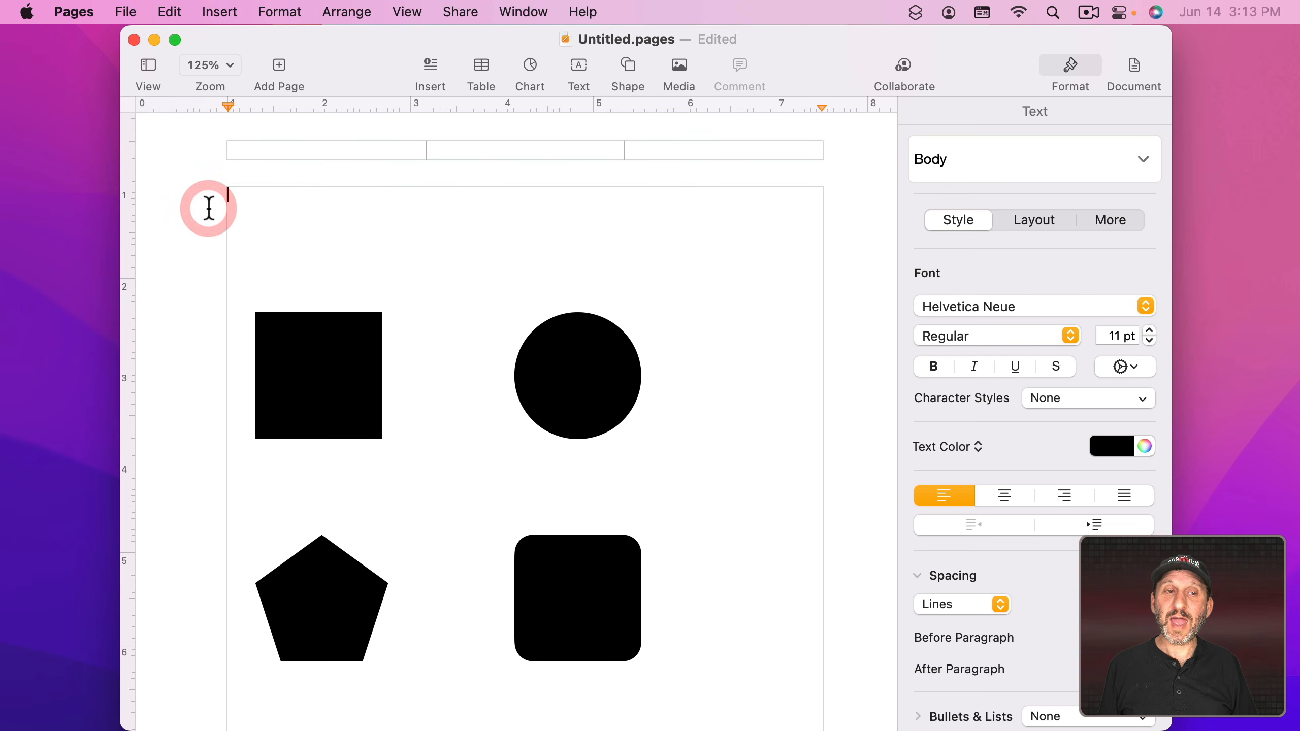
pyautogui.click(322, 350)
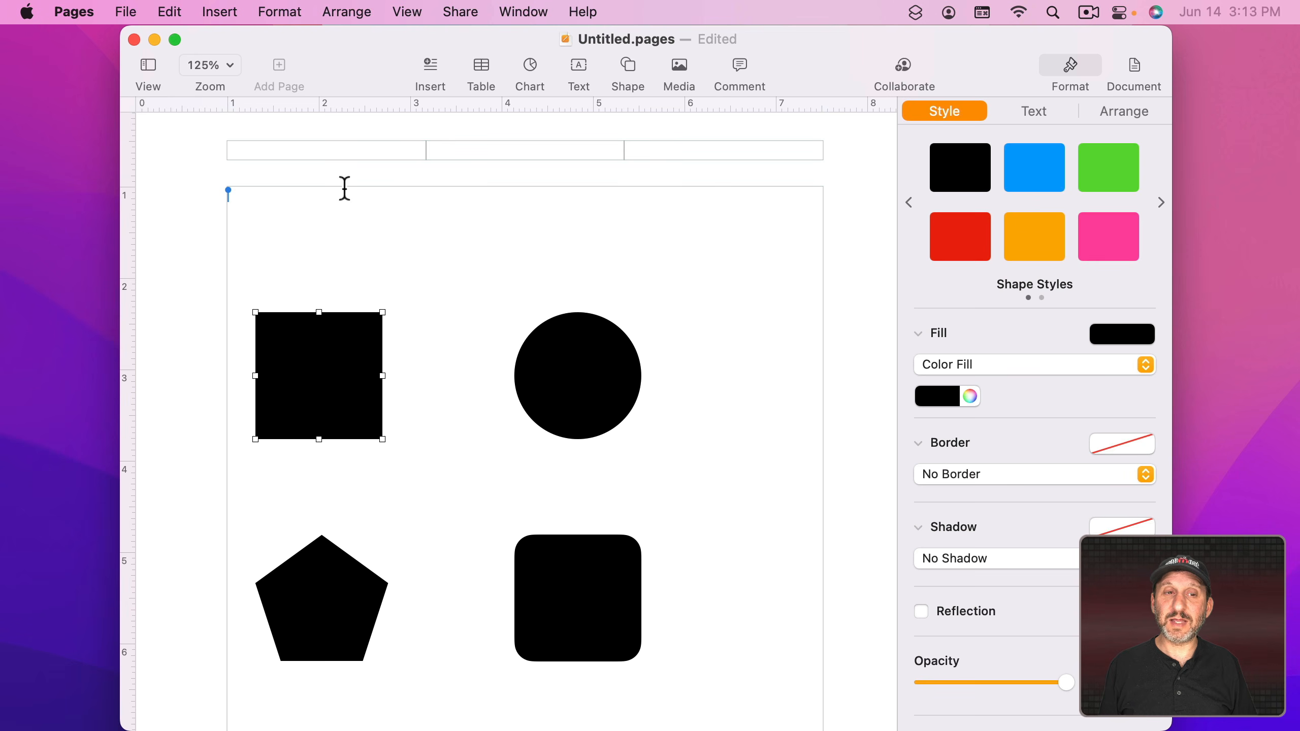
pyautogui.moveTo(363, 103); pyautogui.dragTo(365, 32)
pyautogui.click(244, 201)
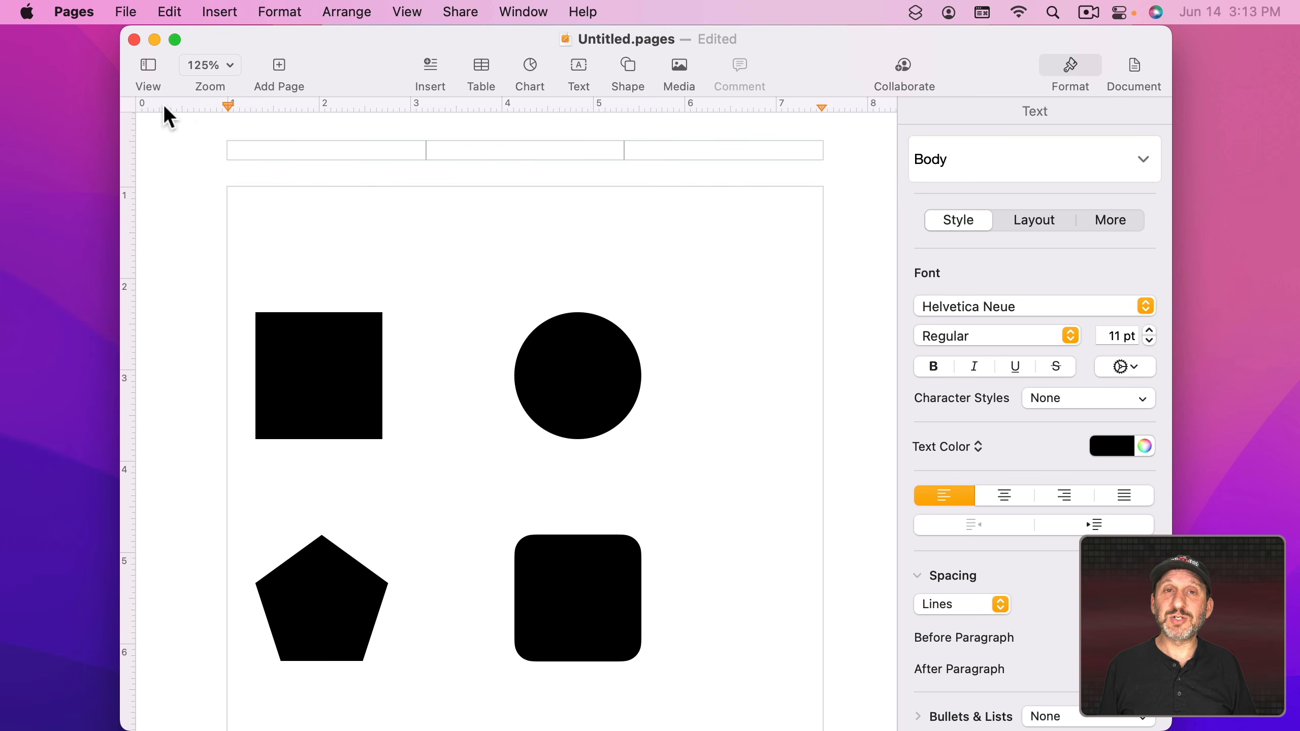
# Add a horizontal guide at about 1.5 inches and a vertical guide at about 3.3 inches from the rulers.
pyautogui.moveTo(171, 108); pyautogui.dragTo(184, 231)
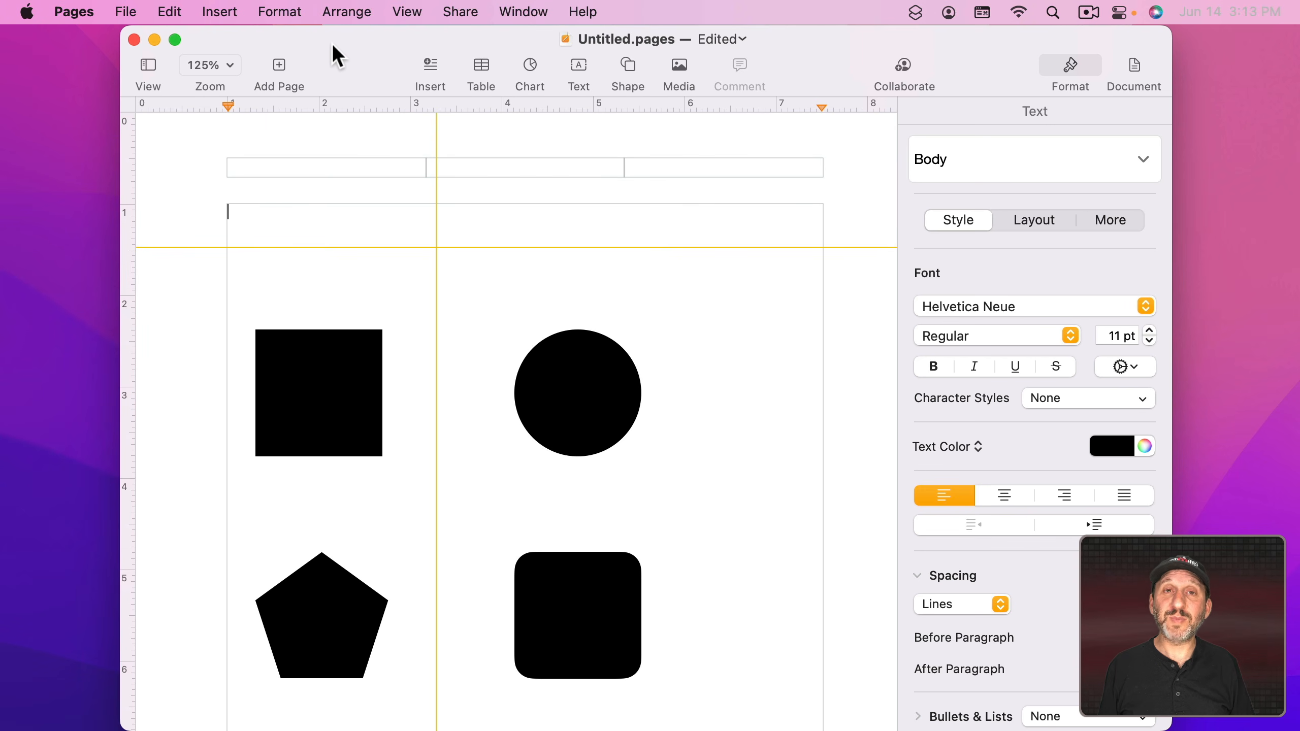
pyautogui.click(276, 11)
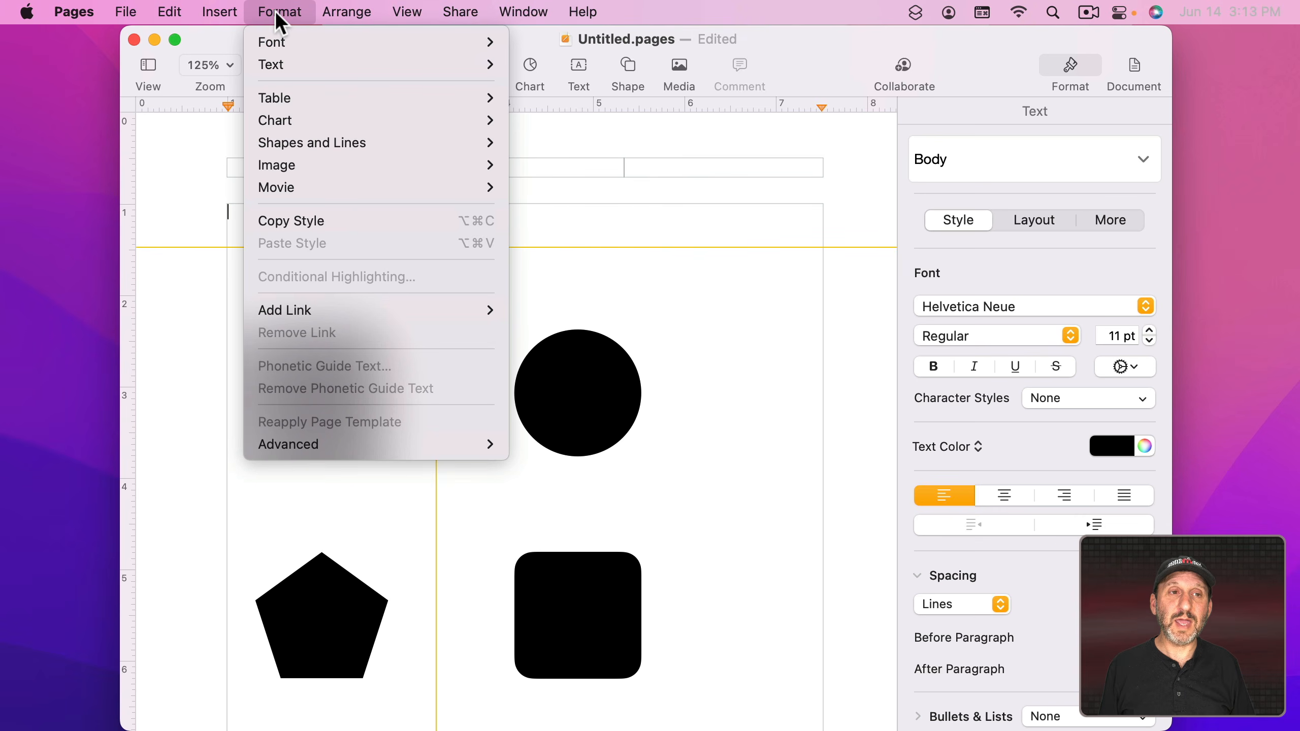
pyautogui.click(232, 74)
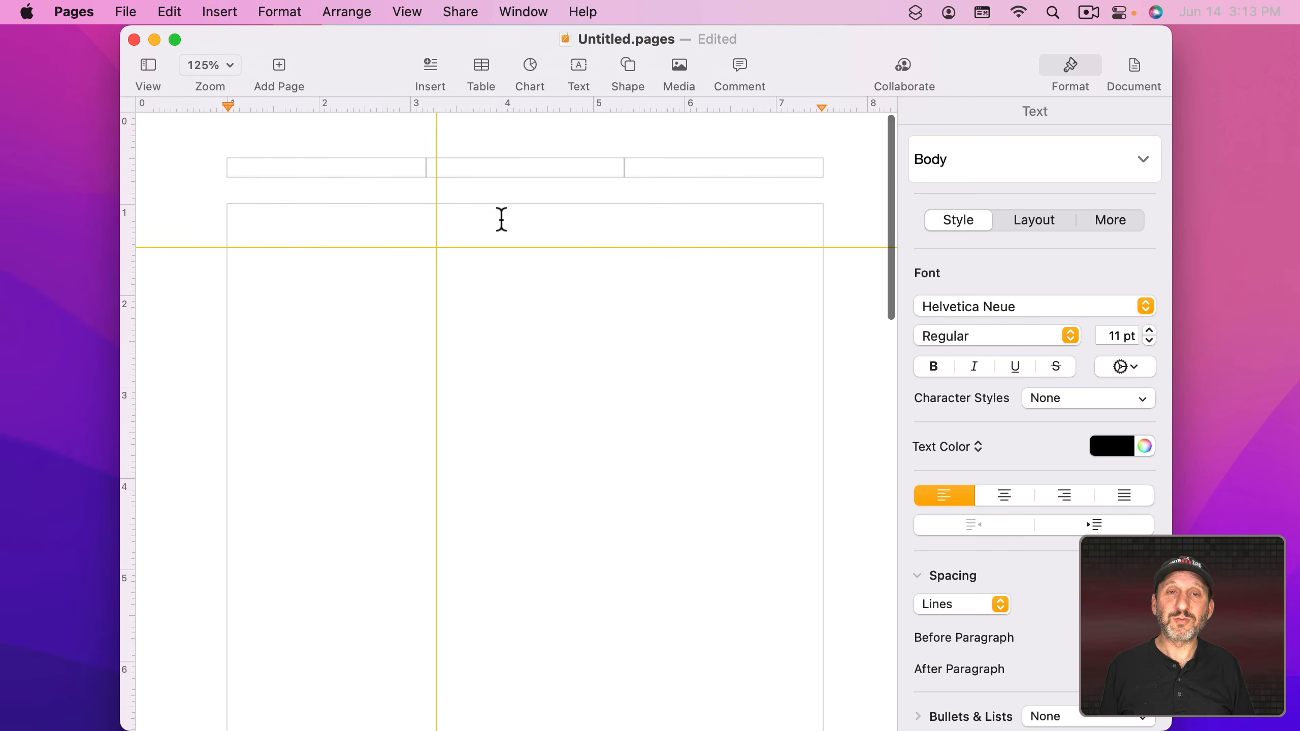
pyautogui.scroll(-20, 470, 389)
pyautogui.scroll(20, 470, 389)
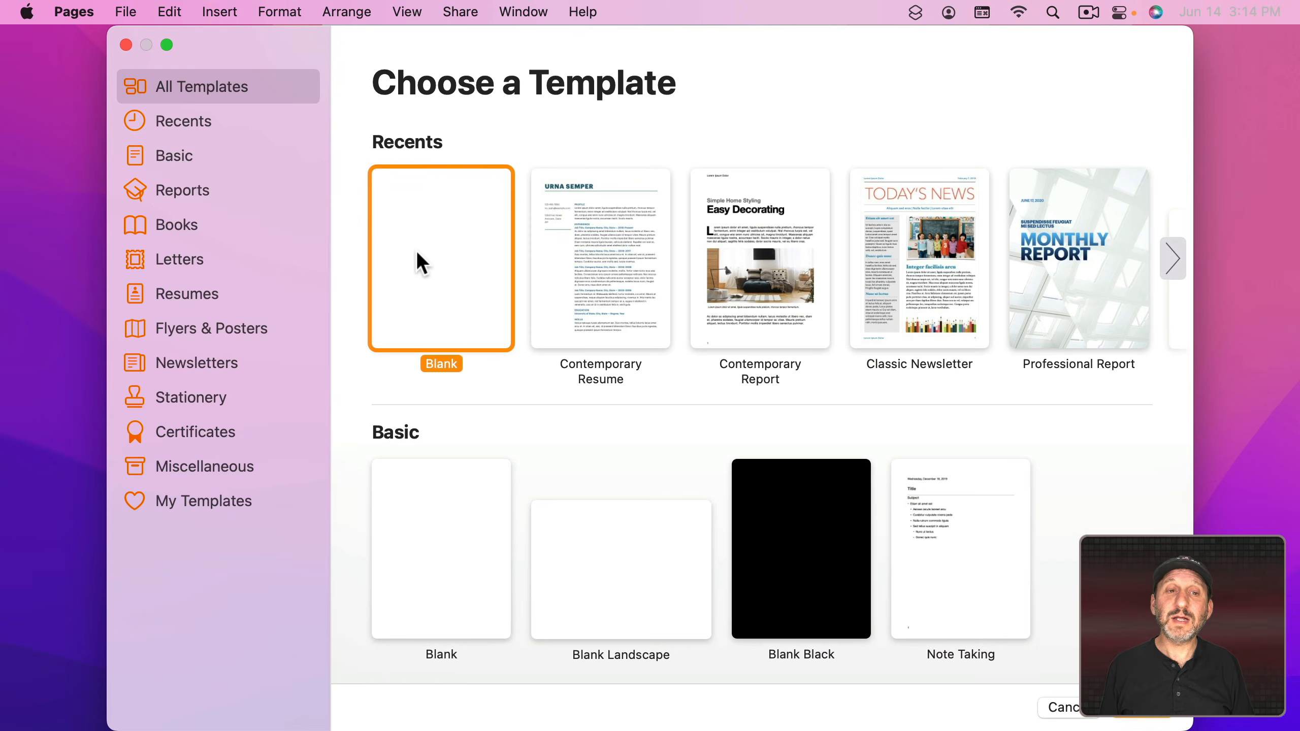
# Create a new document from the Blank template and convert it to page layout.
pyautogui.doubleClick(418, 251)
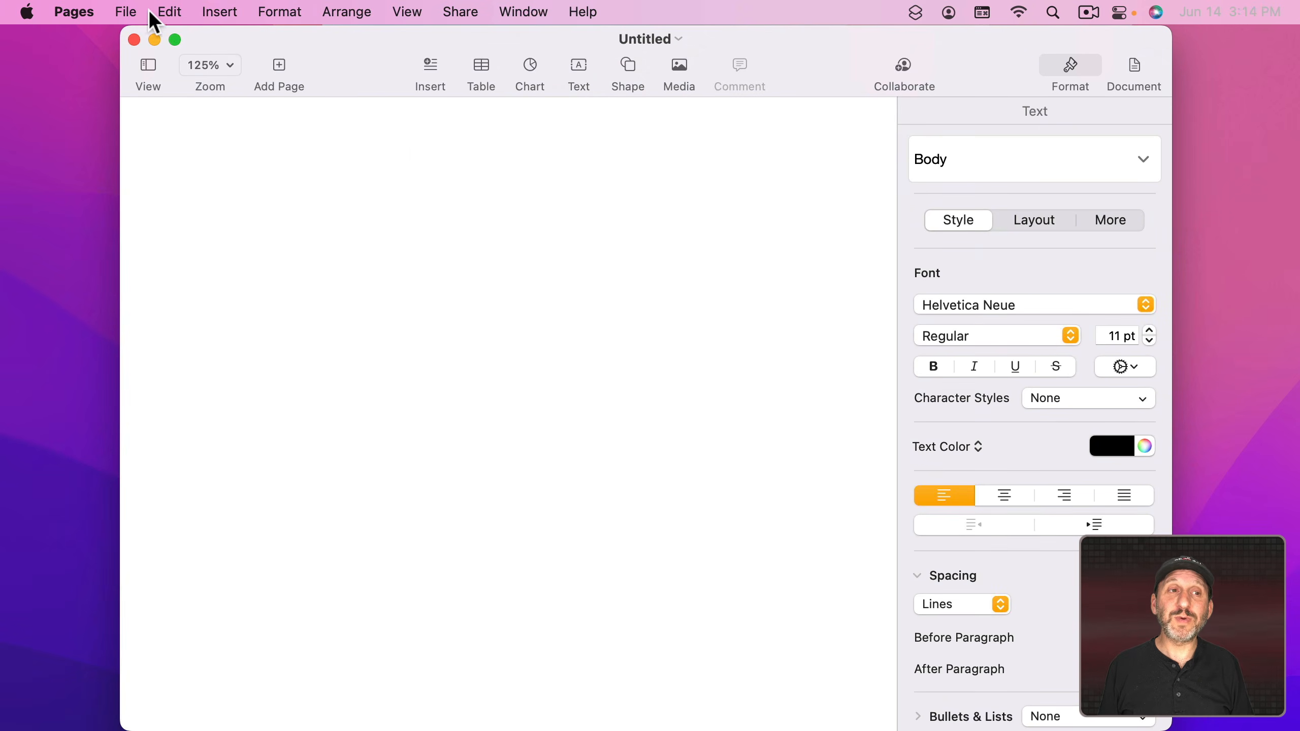
pyautogui.click(125, 12)
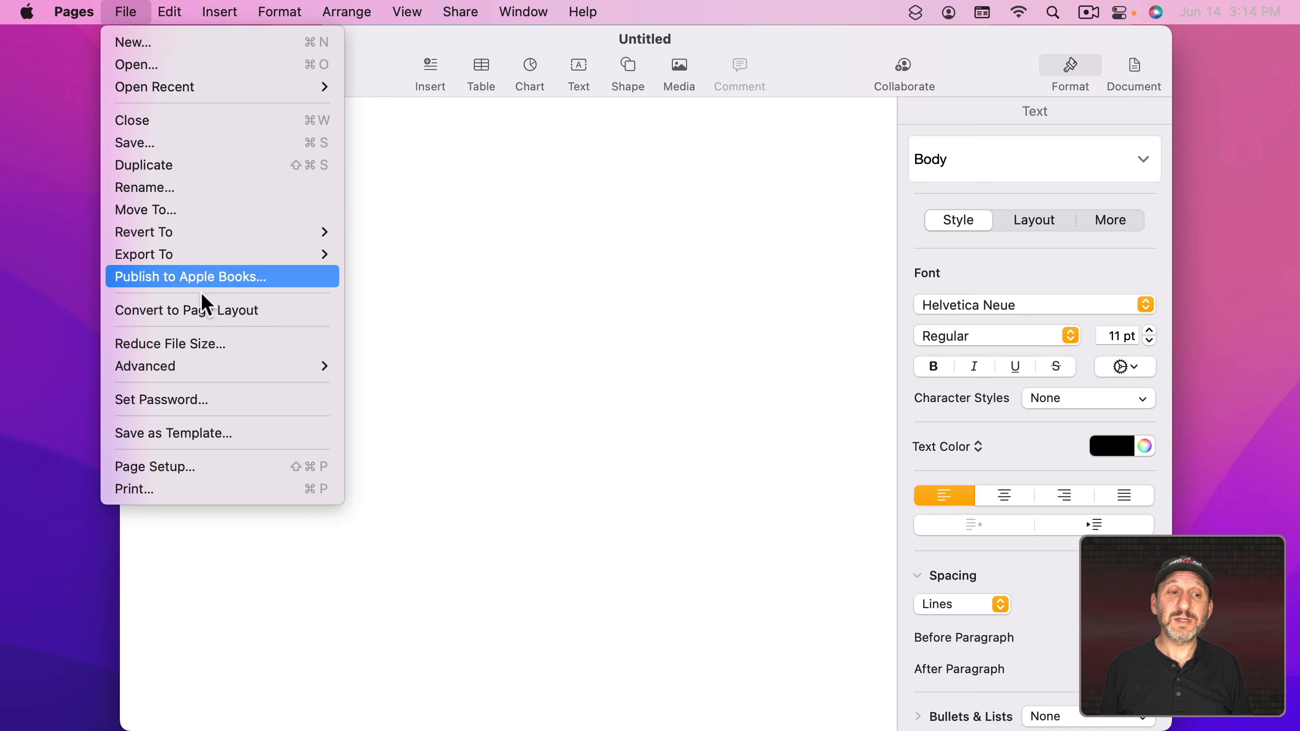
pyautogui.click(203, 308)
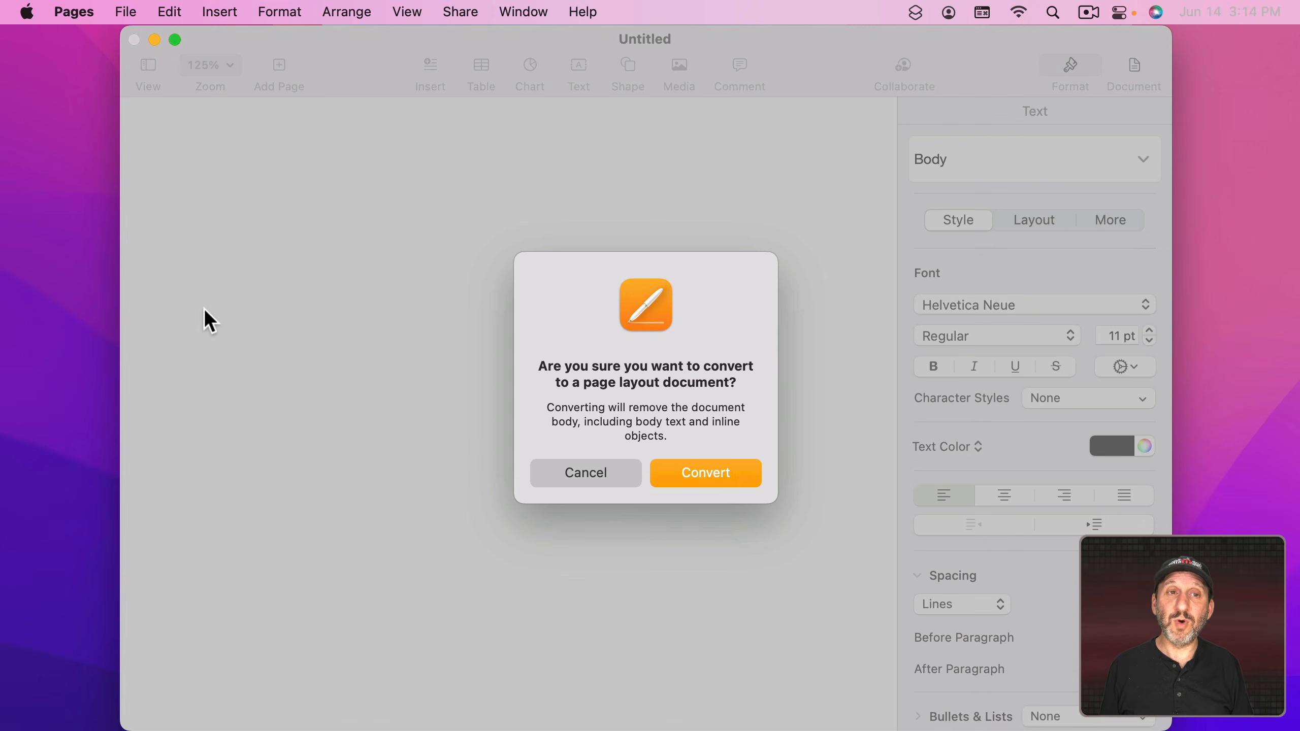
pyautogui.click(700, 475)
# Show the layout outlines and the rulers in the page layout document.
pyautogui.click(402, 11)
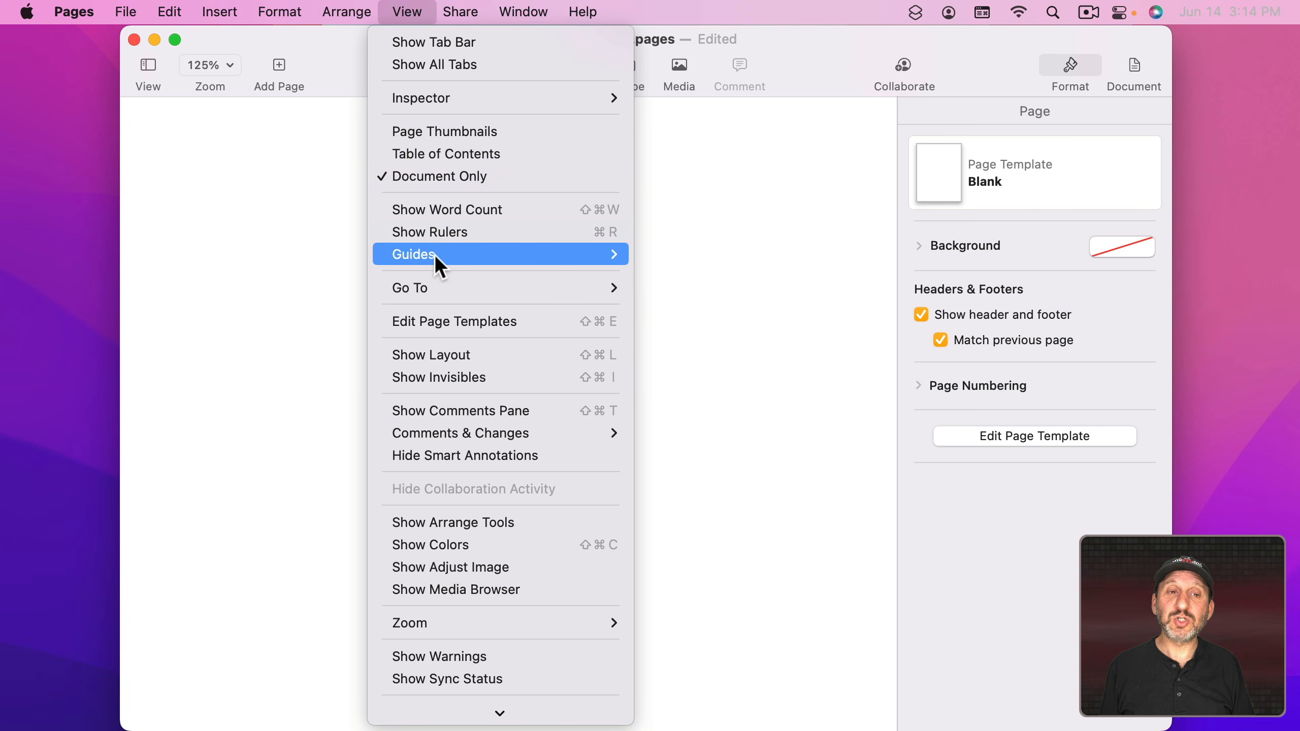
pyautogui.click(441, 355)
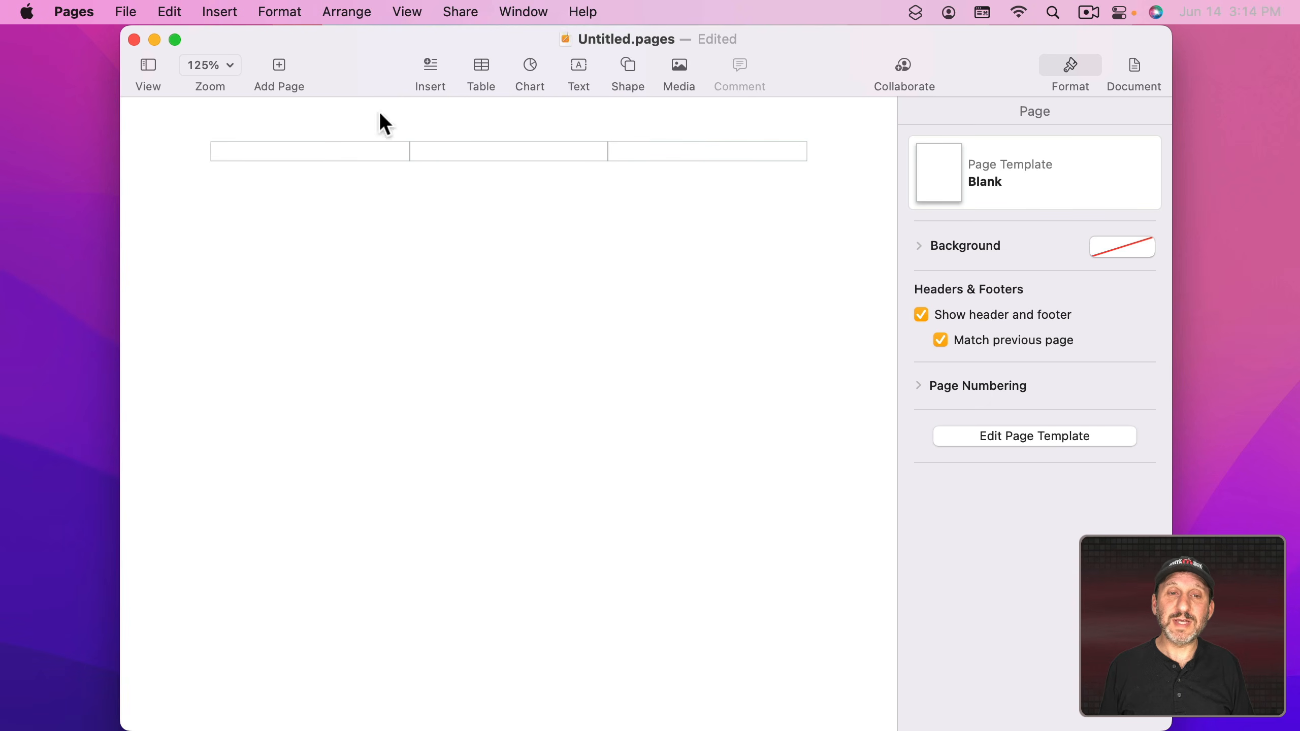
pyautogui.scroll(-10, 599, 356)
pyautogui.scroll(10, 320, 269)
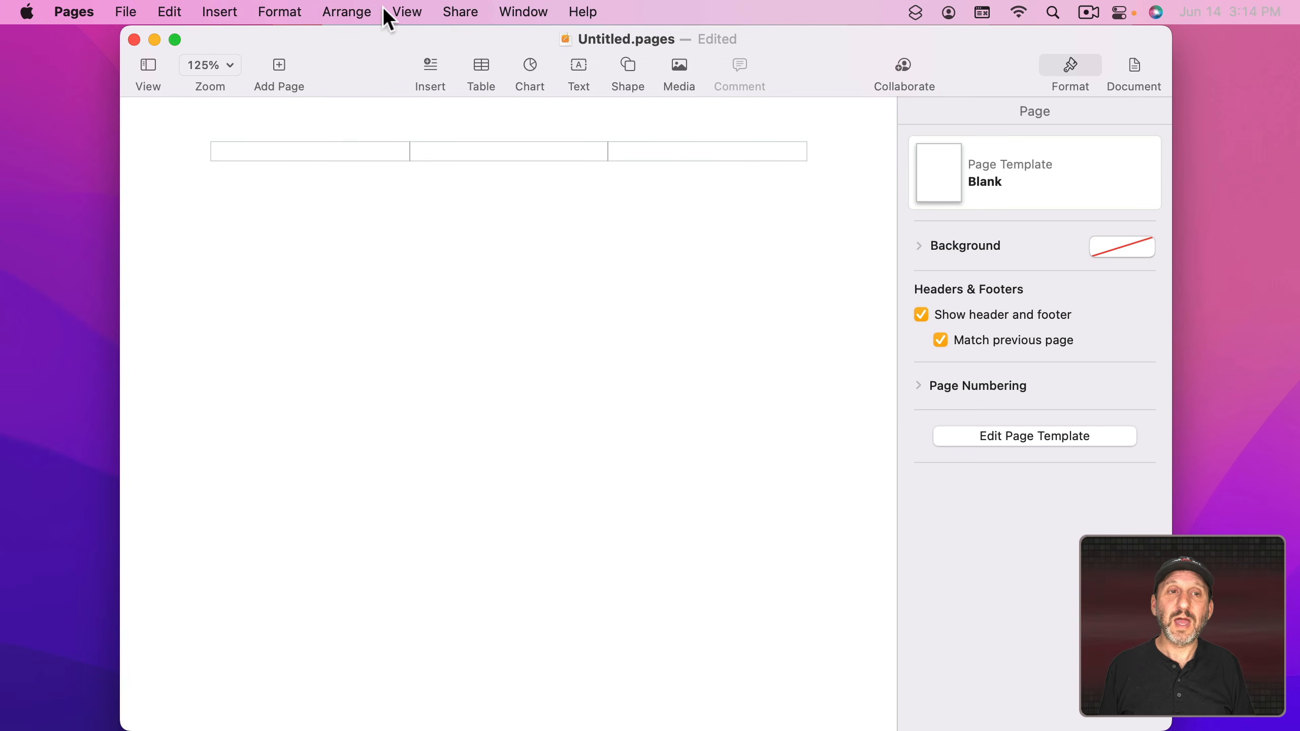
pyautogui.click(397, 11)
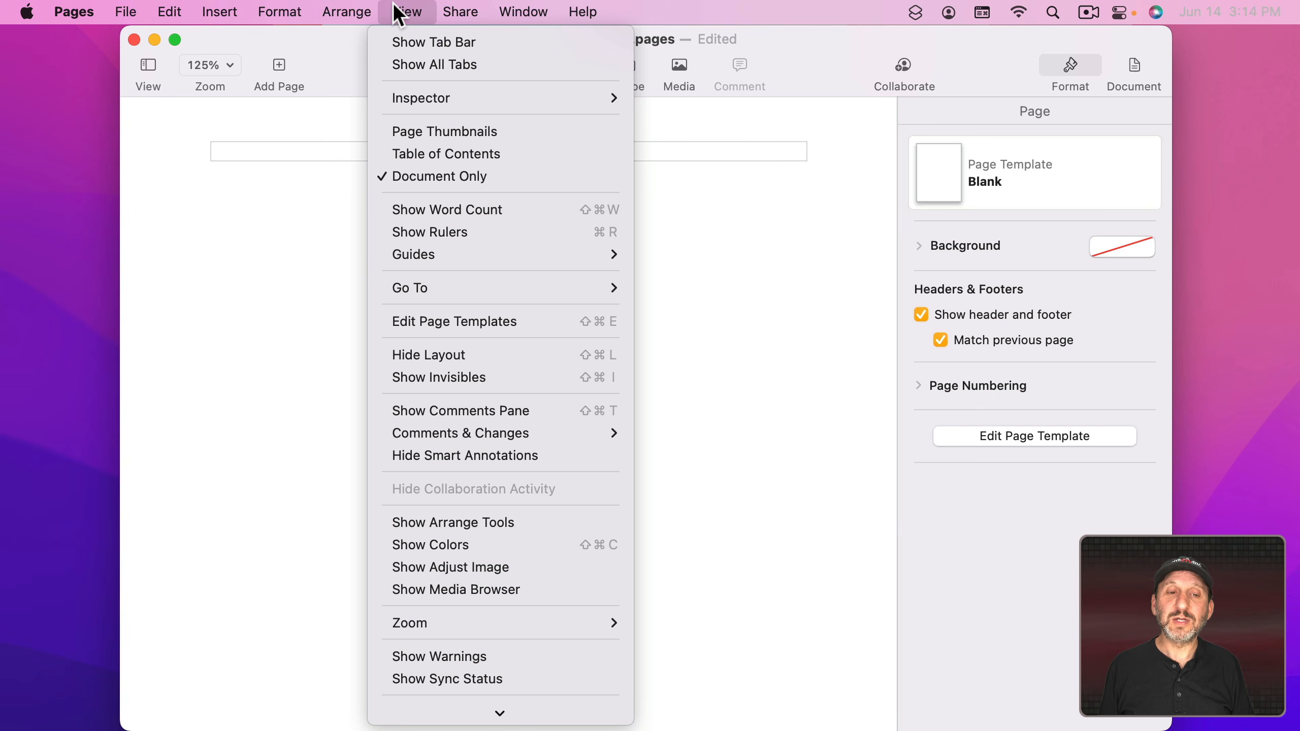
pyautogui.click(443, 235)
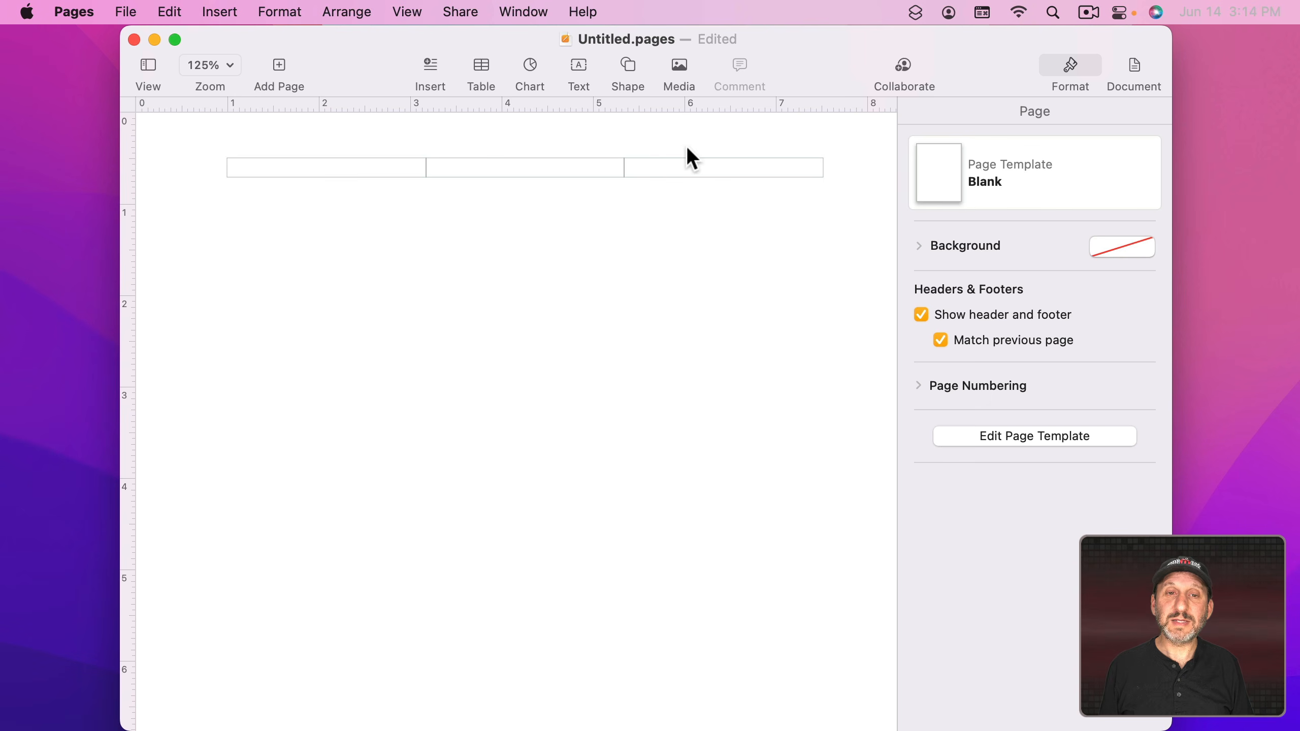
# Insert a square and centre it horizontally on the page with its top edge at about 1.7 inches.
pyautogui.click(628, 66)
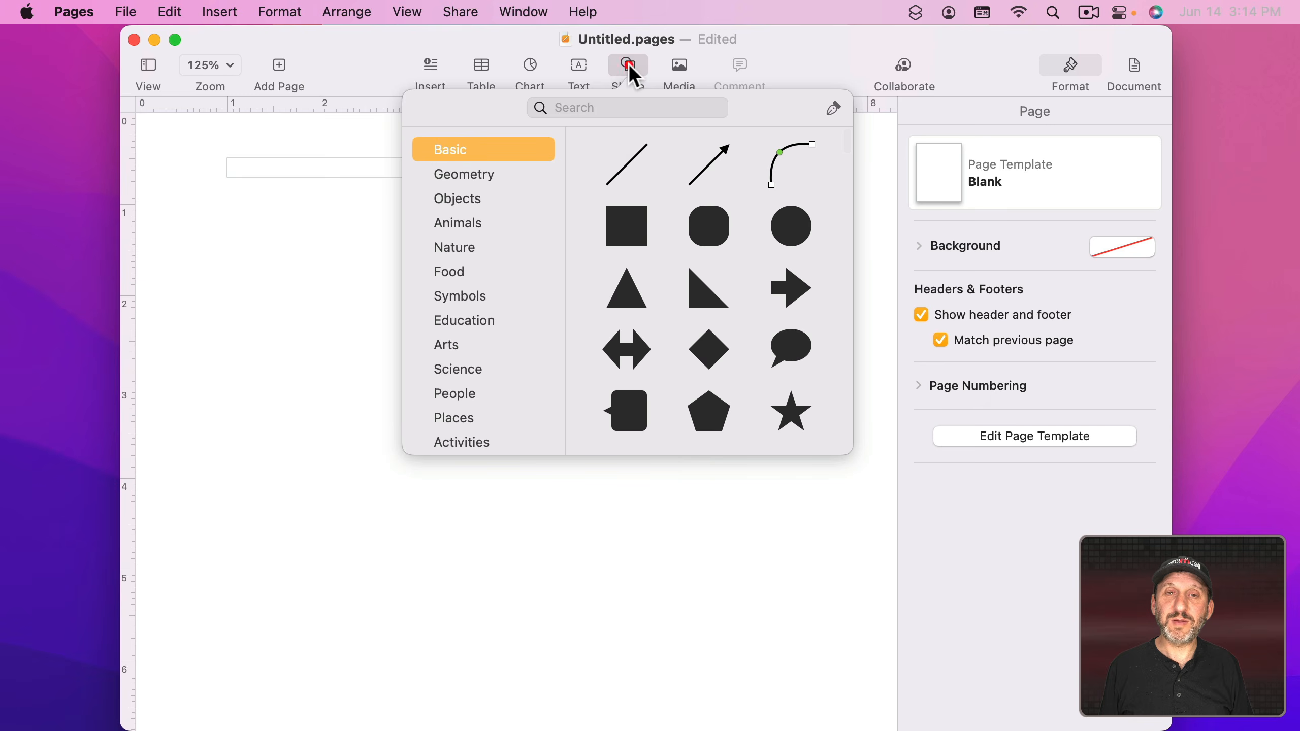
pyautogui.click(638, 219)
pyautogui.moveTo(499, 427); pyautogui.dragTo(479, 326)
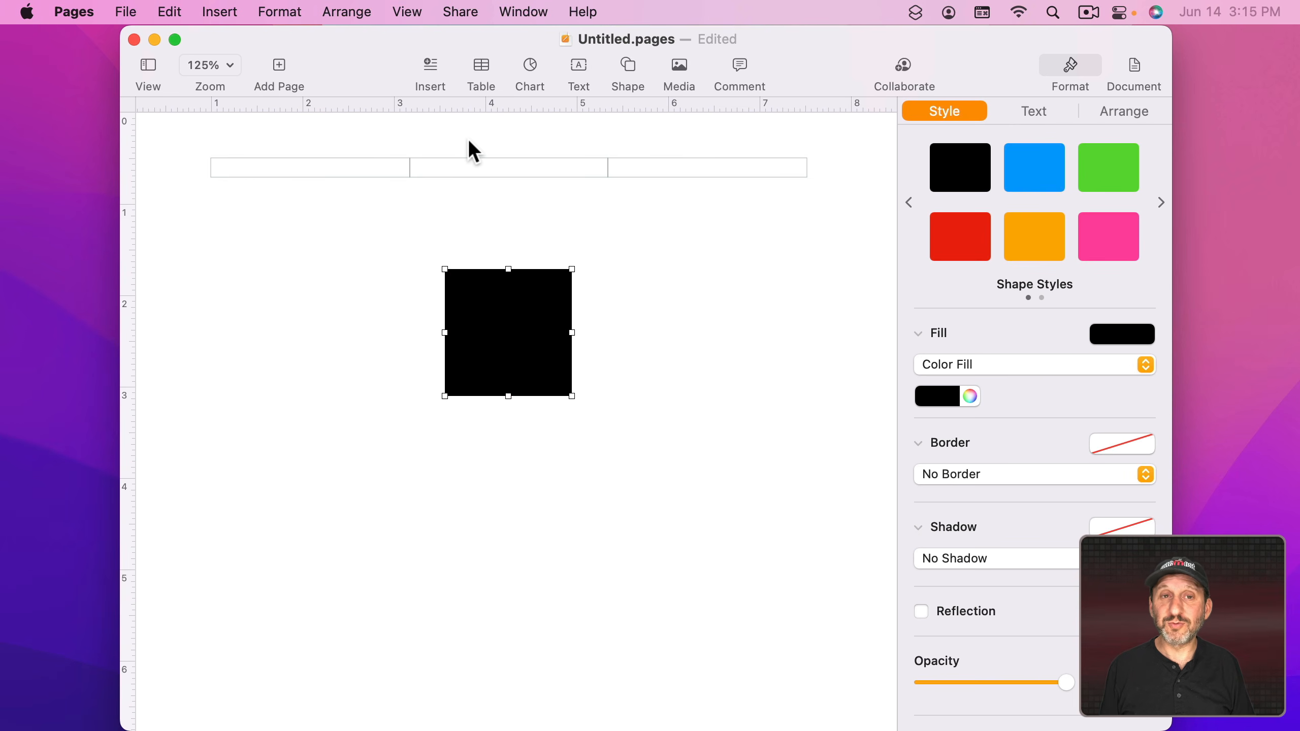
# Insert a rounded square and place it diagonally below the square, with its left edge at about 2.2 inches and top at about 3.6 inches.
pyautogui.click(624, 67)
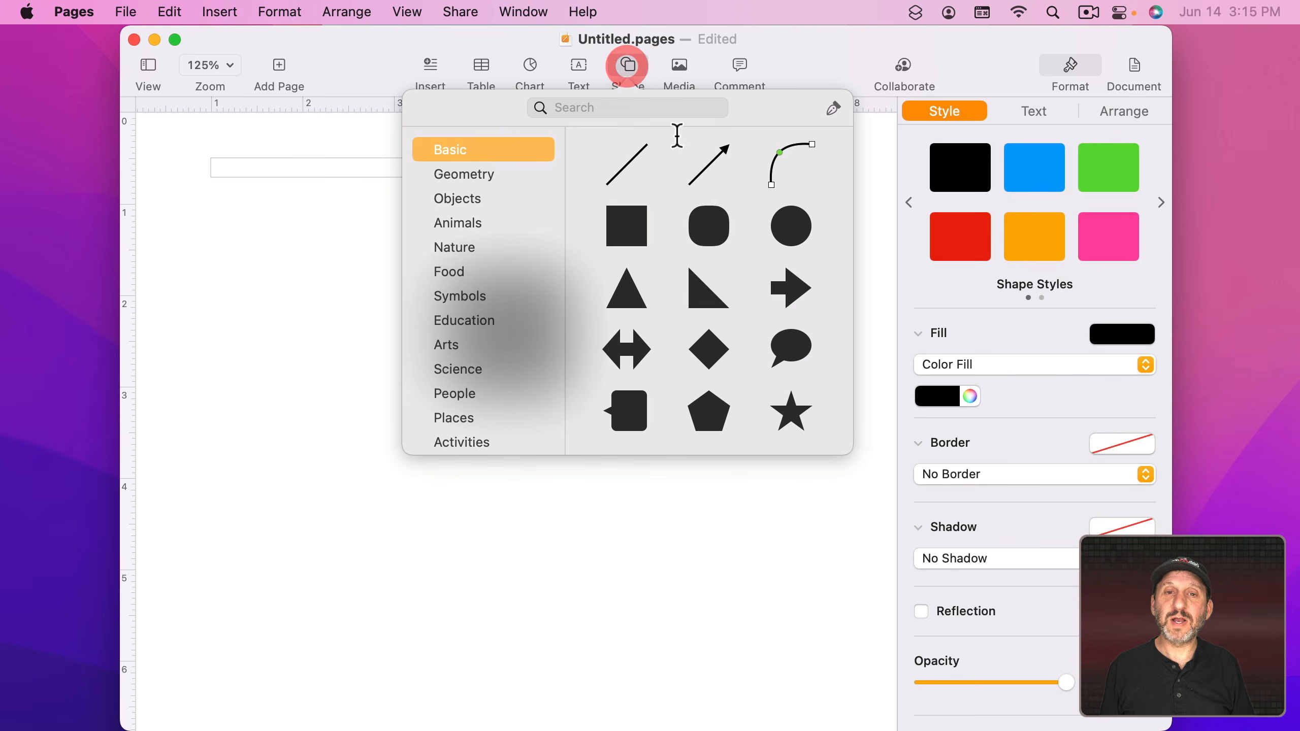
pyautogui.click(705, 224)
pyautogui.moveTo(500, 412); pyautogui.dragTo(361, 499)
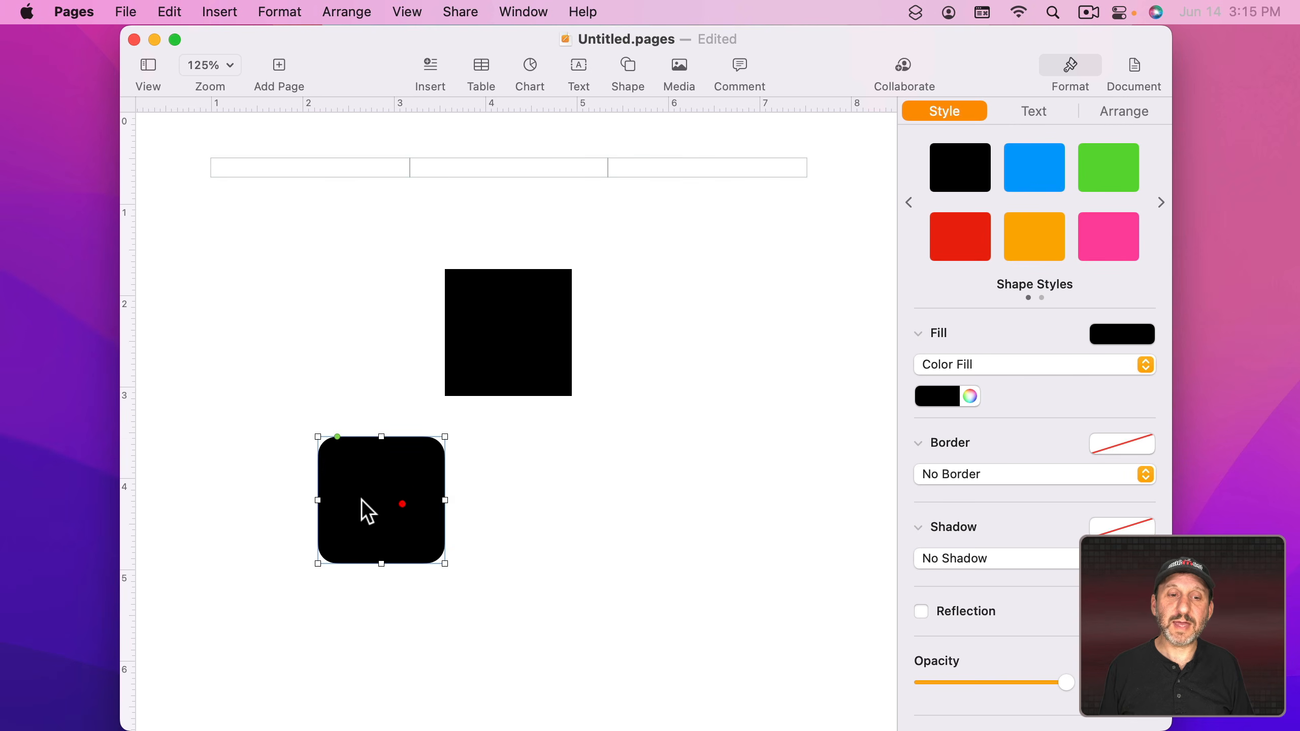
pyautogui.click(331, 379)
# Add vertical and horizontal guides at about 2.4 inches each, and align the square's top edge to the horizontal guide.
pyautogui.moveTo(128, 295); pyautogui.dragTo(340, 299)
pyautogui.moveTo(458, 104); pyautogui.dragTo(415, 326)
pyautogui.moveTo(508, 294); pyautogui.dragTo(545, 346)
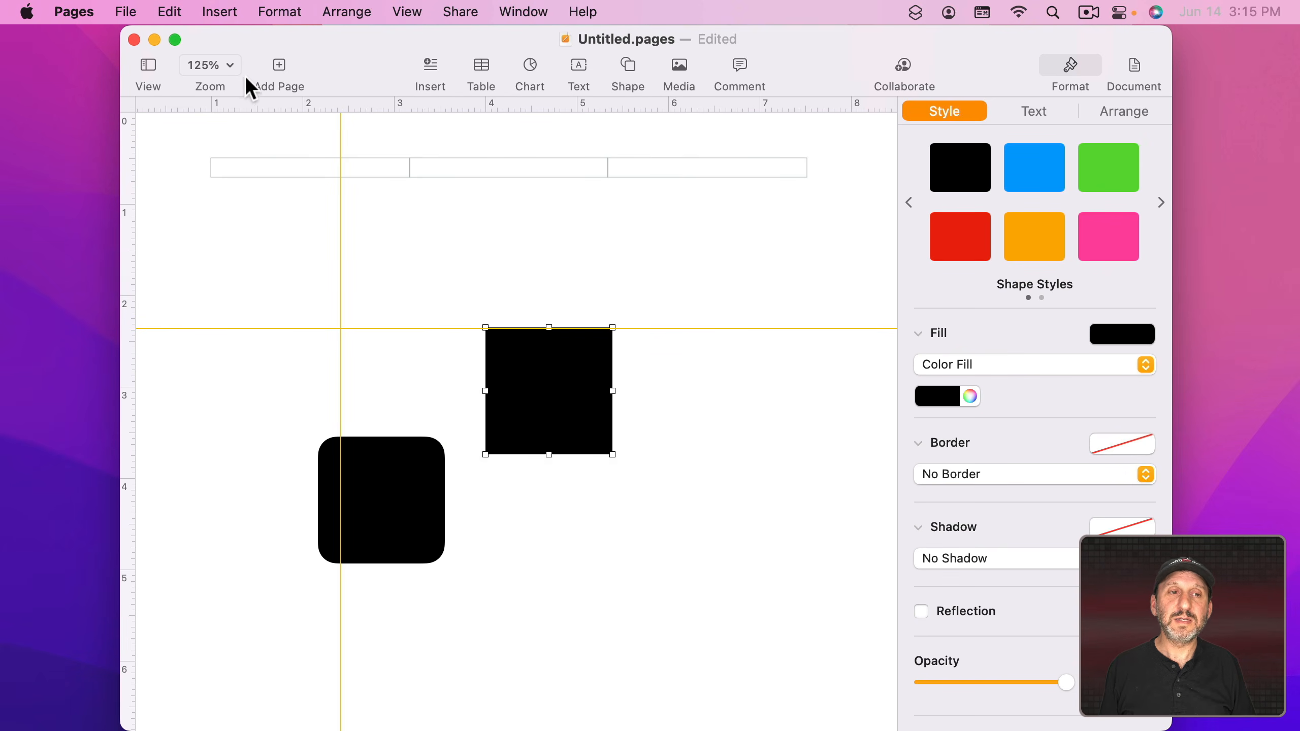
# Add a second page with the page thumbnails shown, and switch between both pages to compare their guides.
pyautogui.click(148, 65)
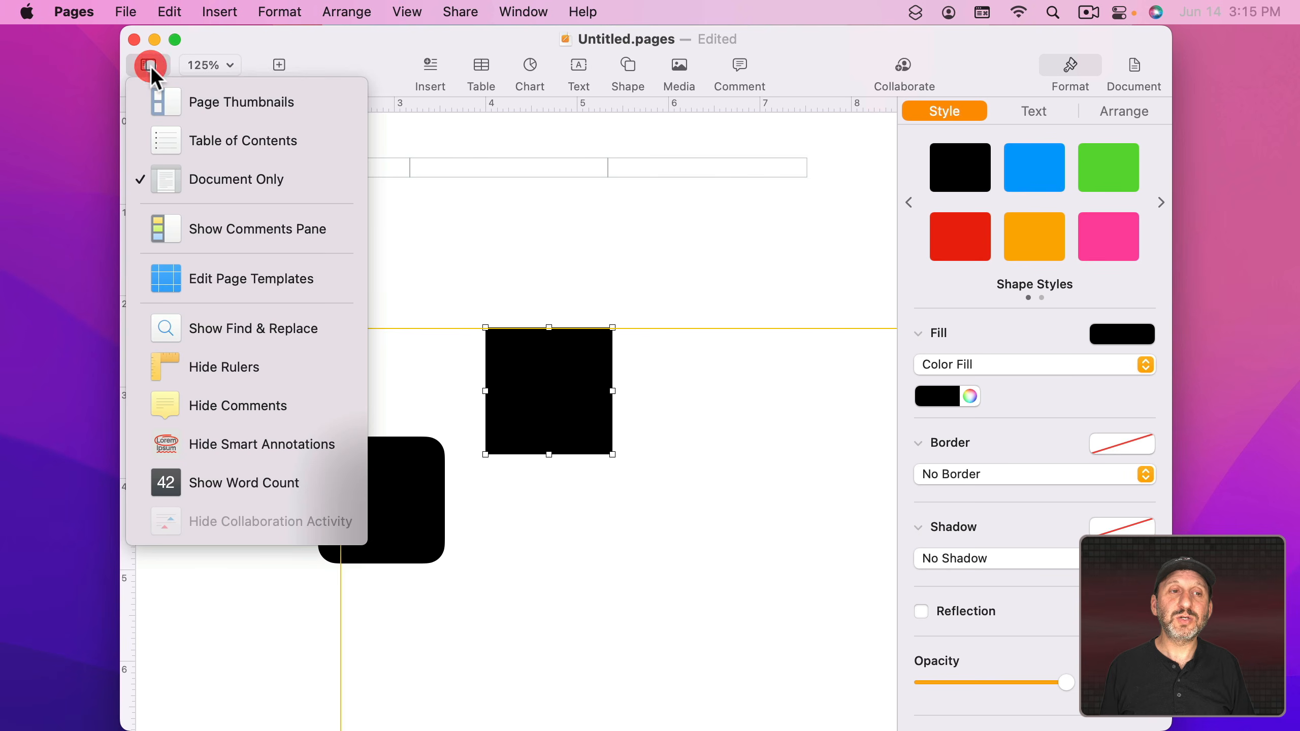
pyautogui.click(185, 108)
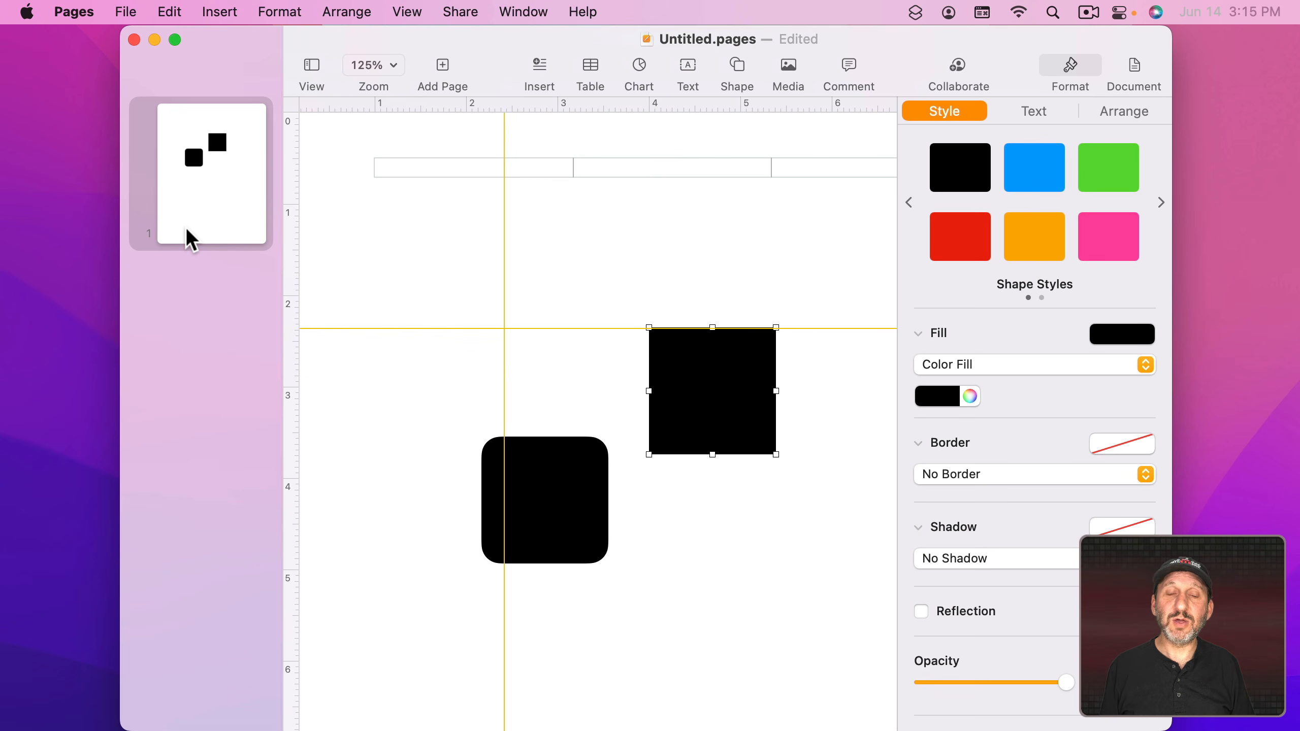
pyautogui.click(438, 65)
pyautogui.click(213, 182)
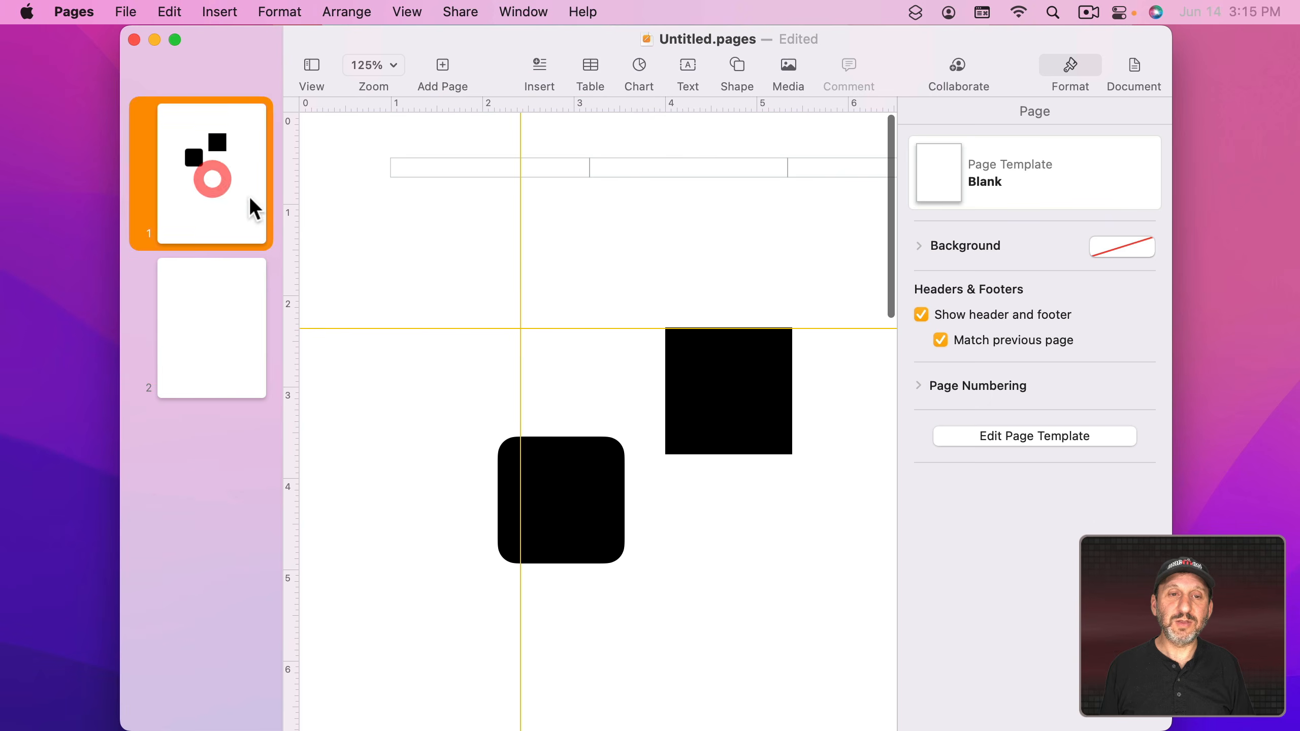
pyautogui.click(195, 277)
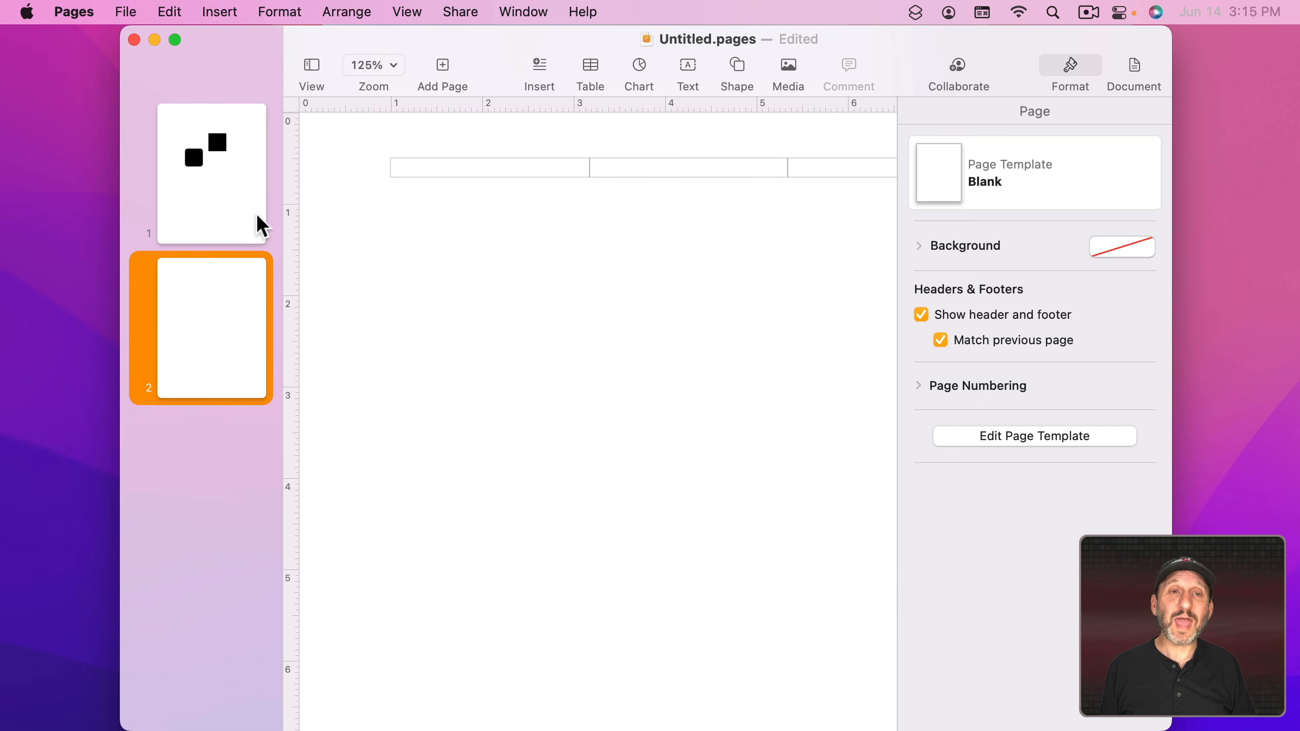
pyautogui.click(213, 197)
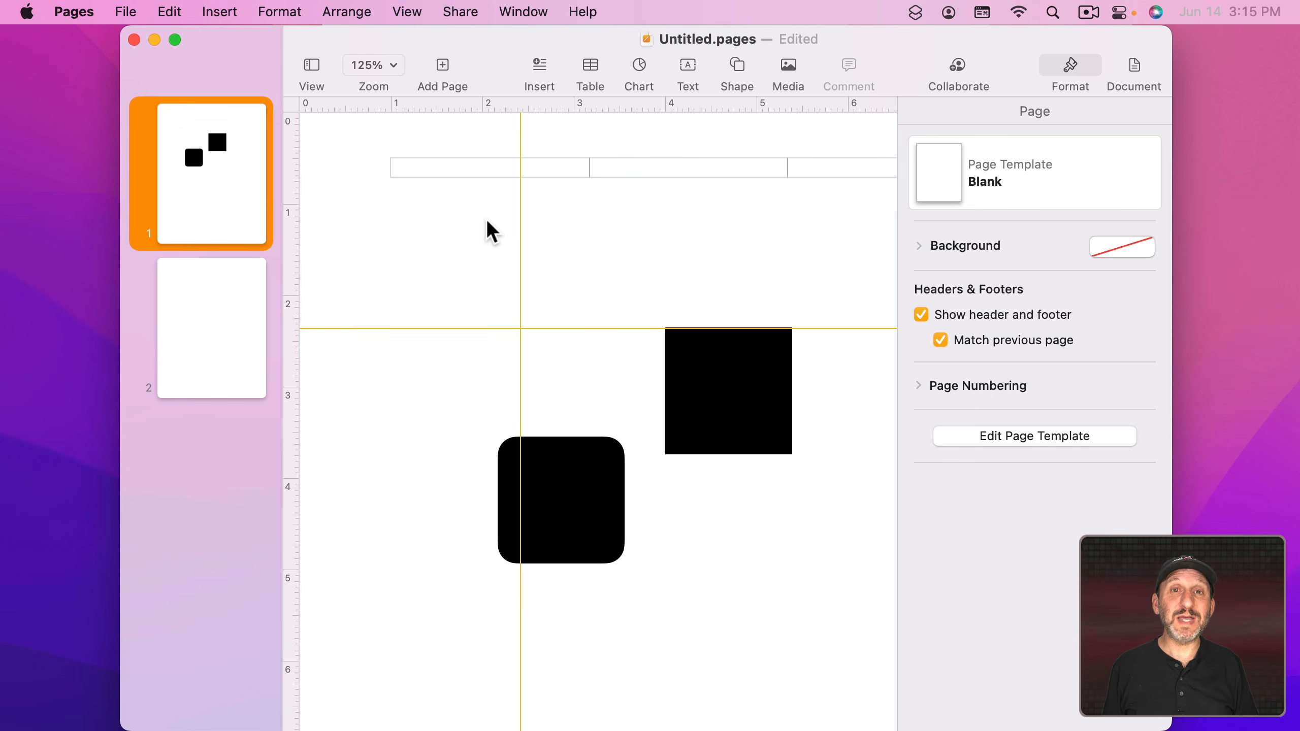
# Add a horizontal guide at about 8.3 inches and vertical guides at about 7 and 1.8 inches to the Blank page template.
pyautogui.click(406, 11)
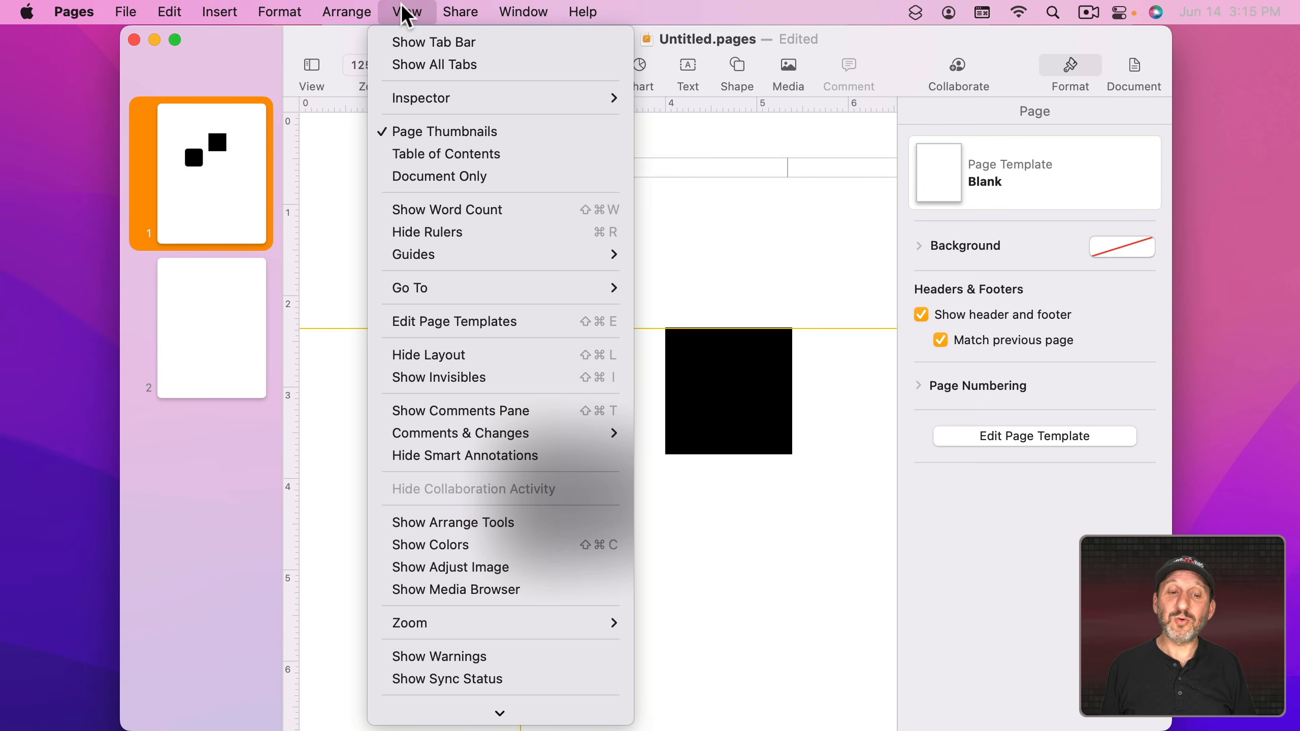
pyautogui.click(470, 320)
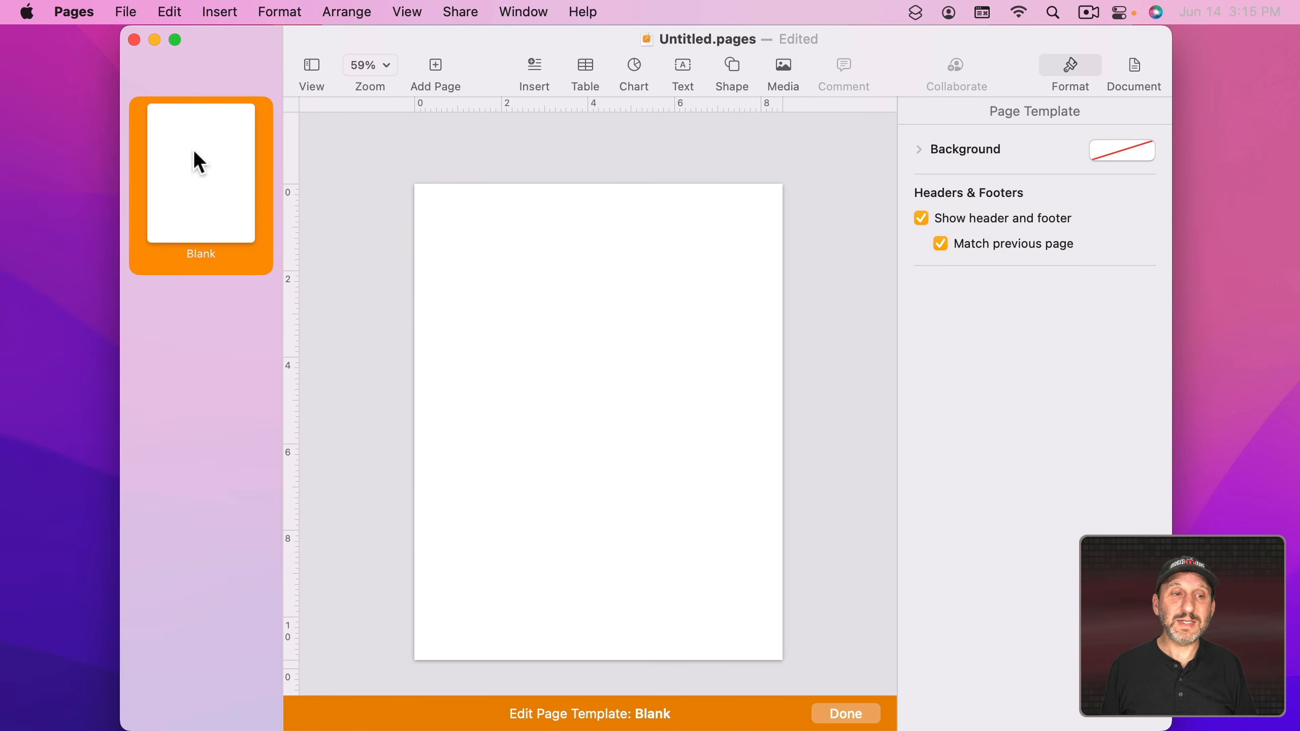
pyautogui.moveTo(448, 106); pyautogui.dragTo(471, 544)
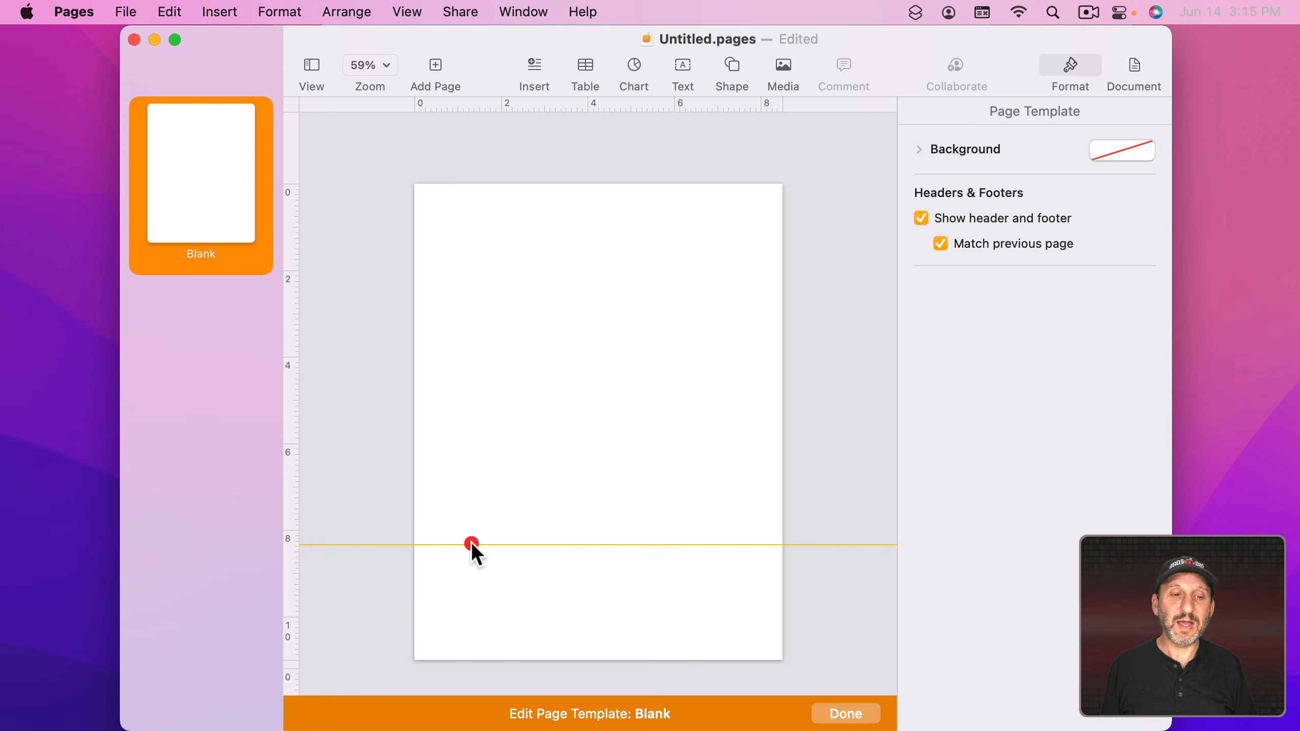
pyautogui.moveTo(290, 462); pyautogui.dragTo(720, 491)
pyautogui.moveTo(302, 476); pyautogui.dragTo(494, 465)
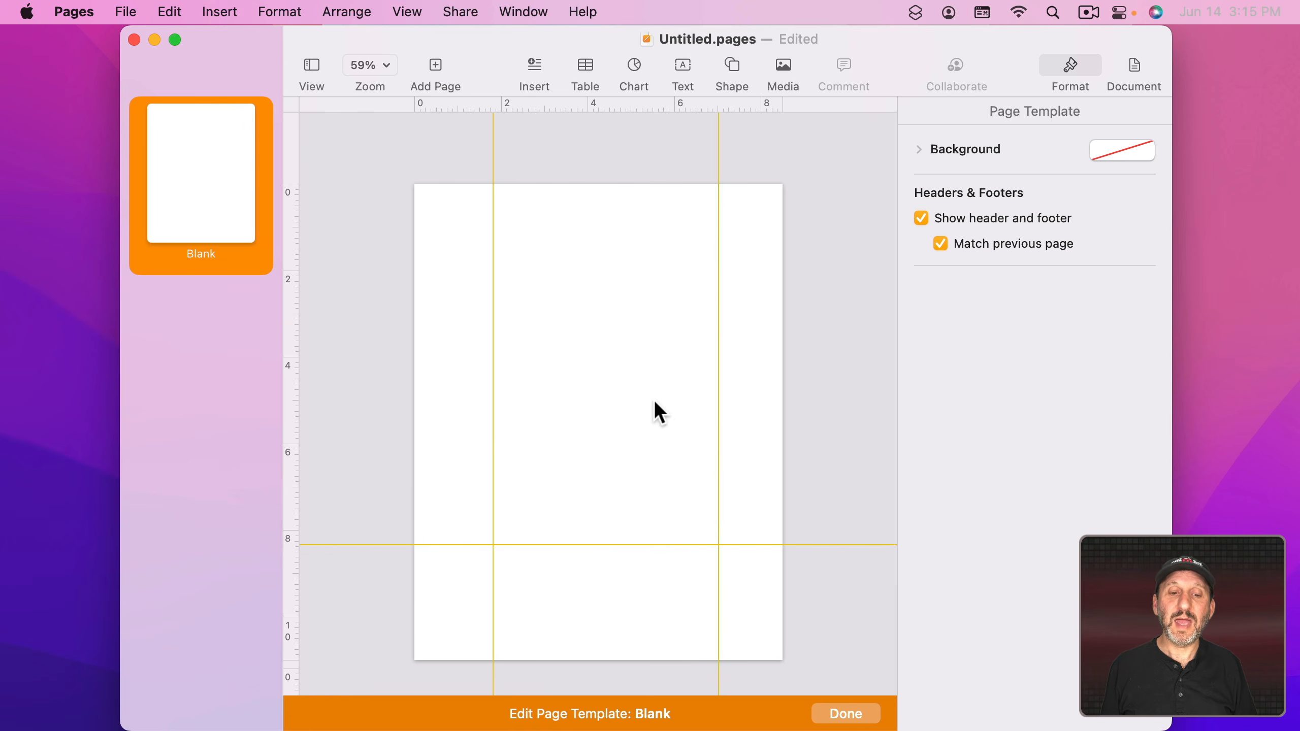
pyautogui.click(845, 713)
# Remove page 1's own horizontal and vertical guides, both at about 2.4 inches.
pyautogui.click(221, 172)
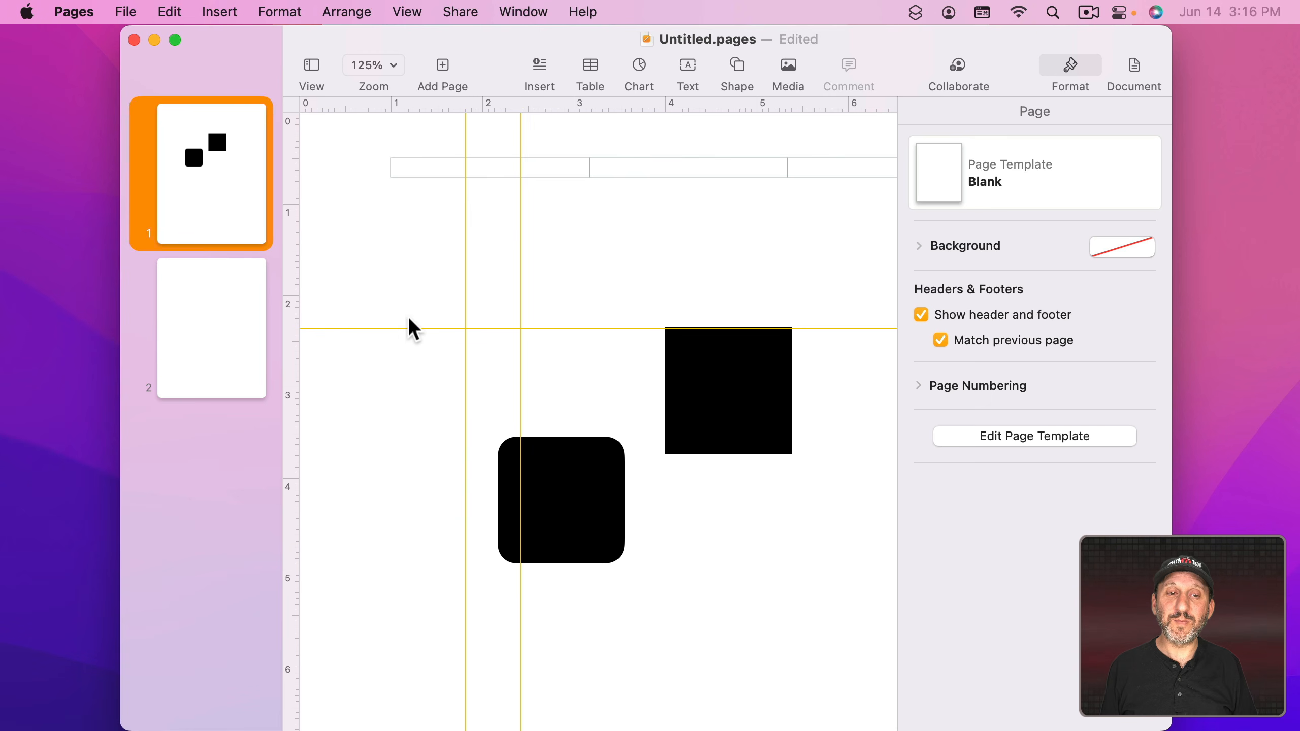
pyautogui.moveTo(404, 328); pyautogui.dragTo(409, 61)
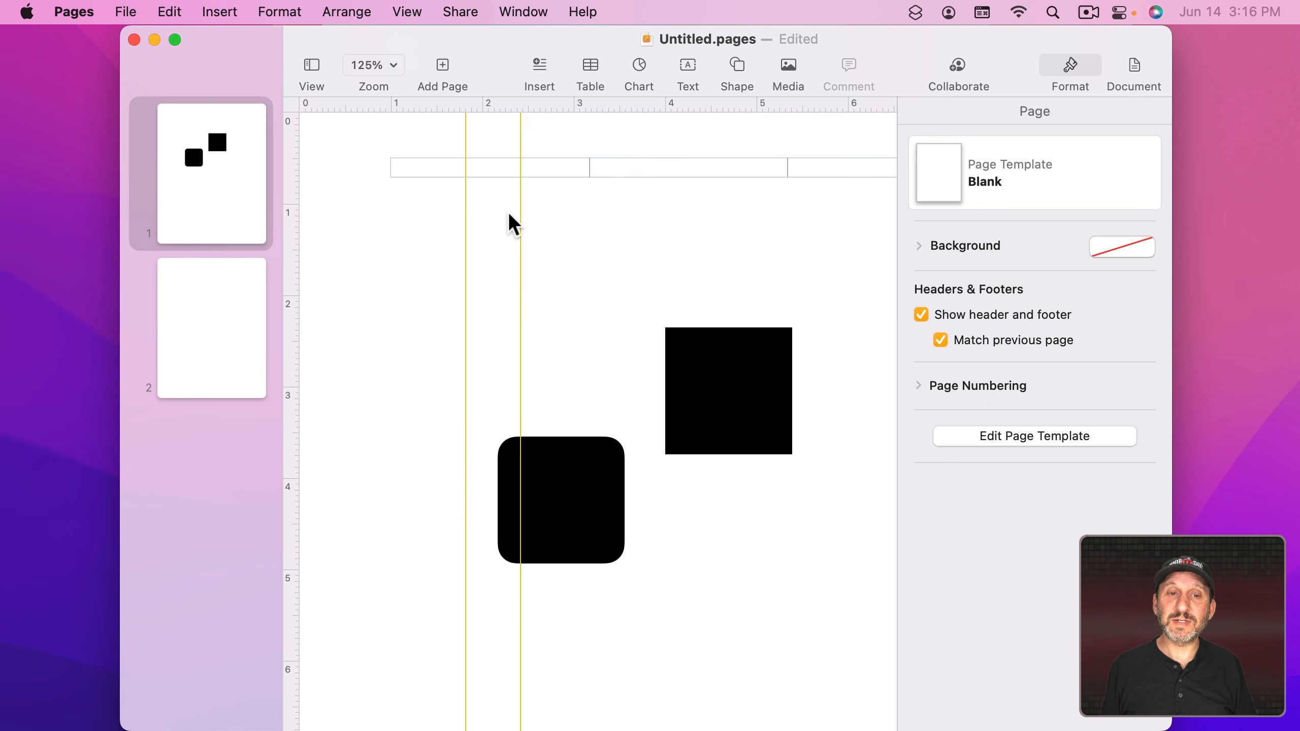
pyautogui.moveTo(520, 212); pyautogui.dragTo(276, 212)
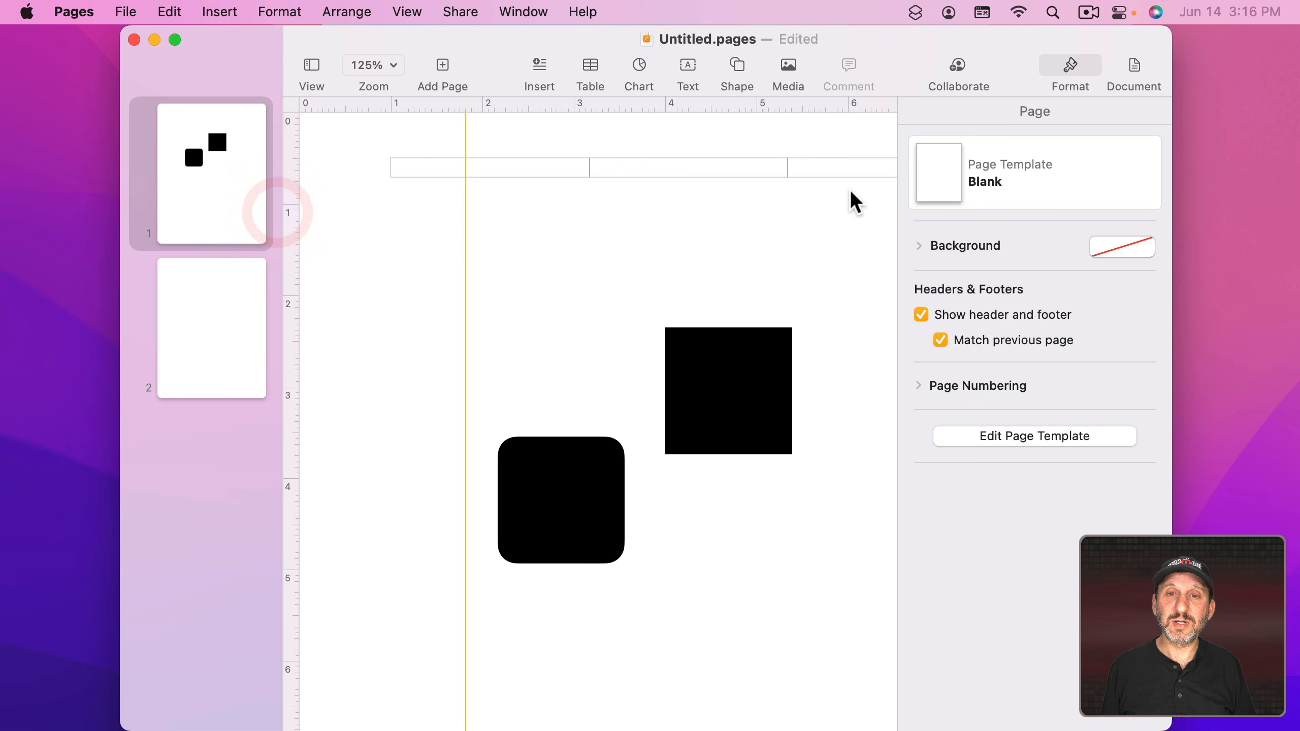
# Examine the page template's guides on pages 1 and 2.
pyautogui.hscroll(5, 851, 192)
pyautogui.hscroll(2, 851, 193)
pyautogui.scroll(-10, 760, 308)
pyautogui.scroll(6, 507, 440)
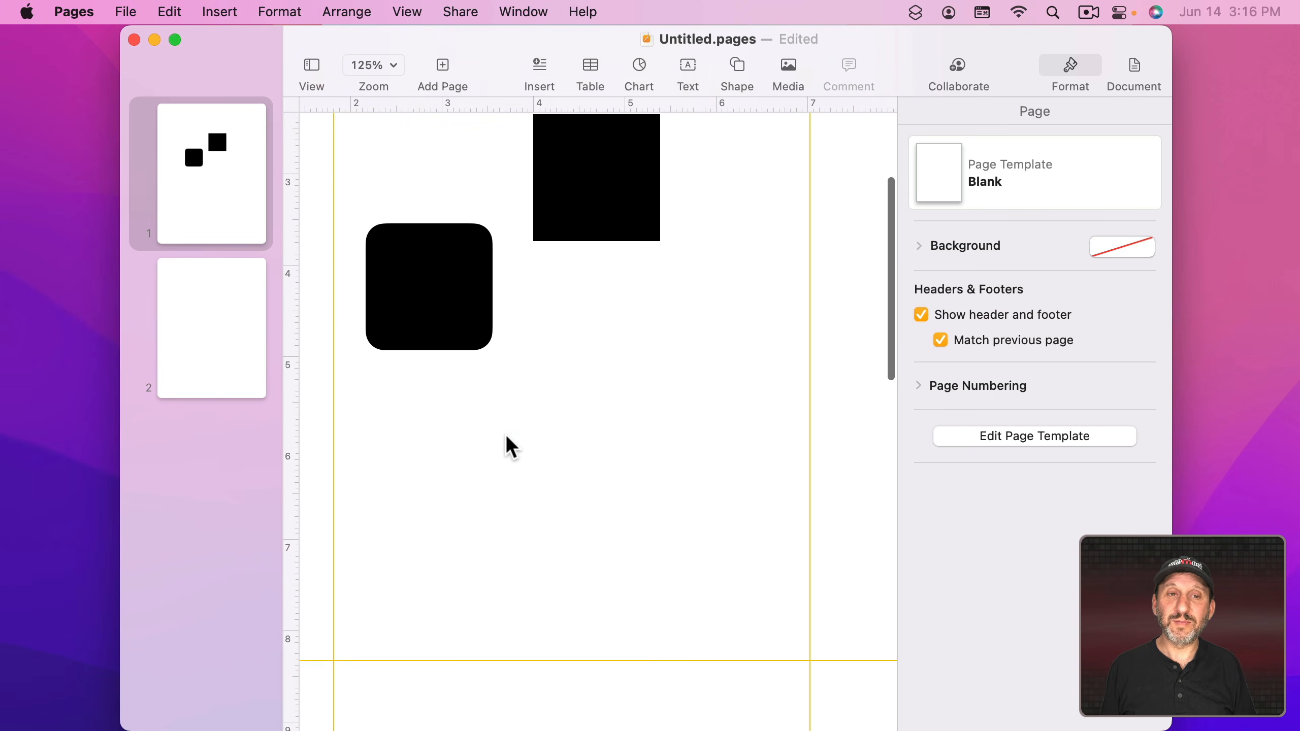
pyautogui.scroll(-3, 569, 415)
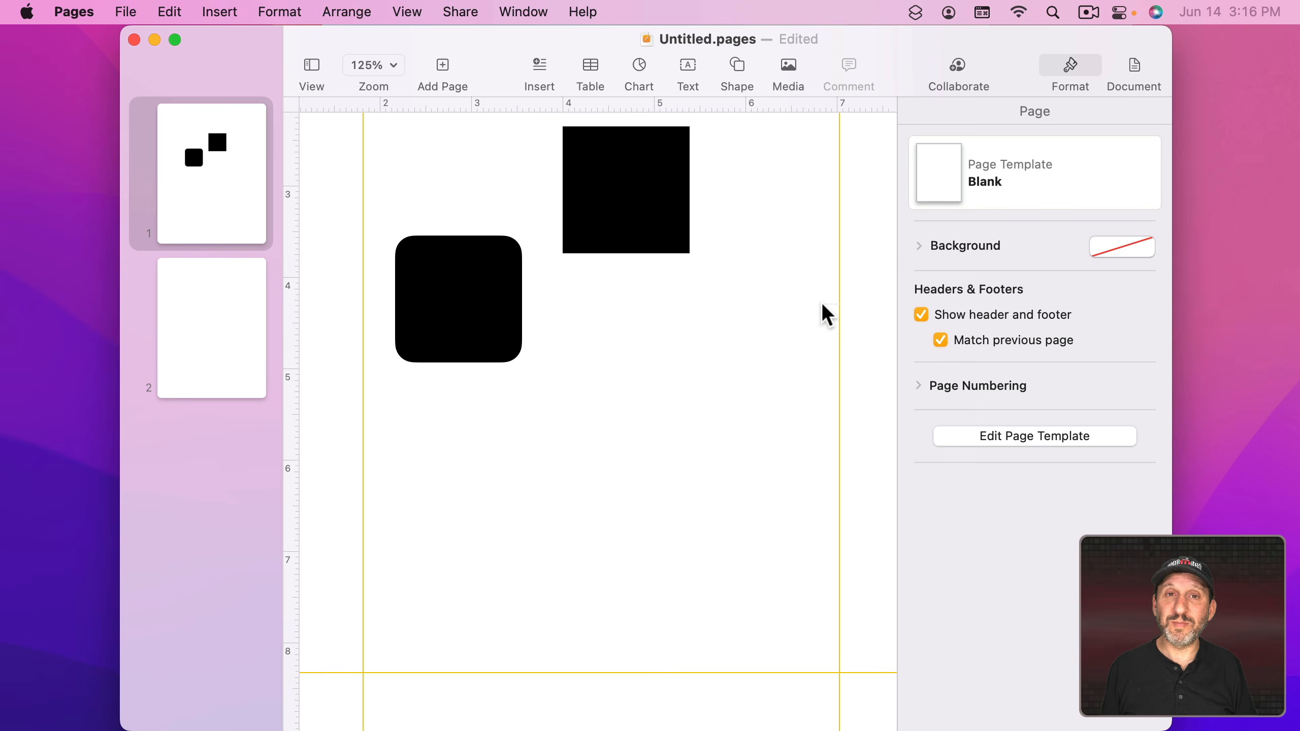
pyautogui.click(407, 11)
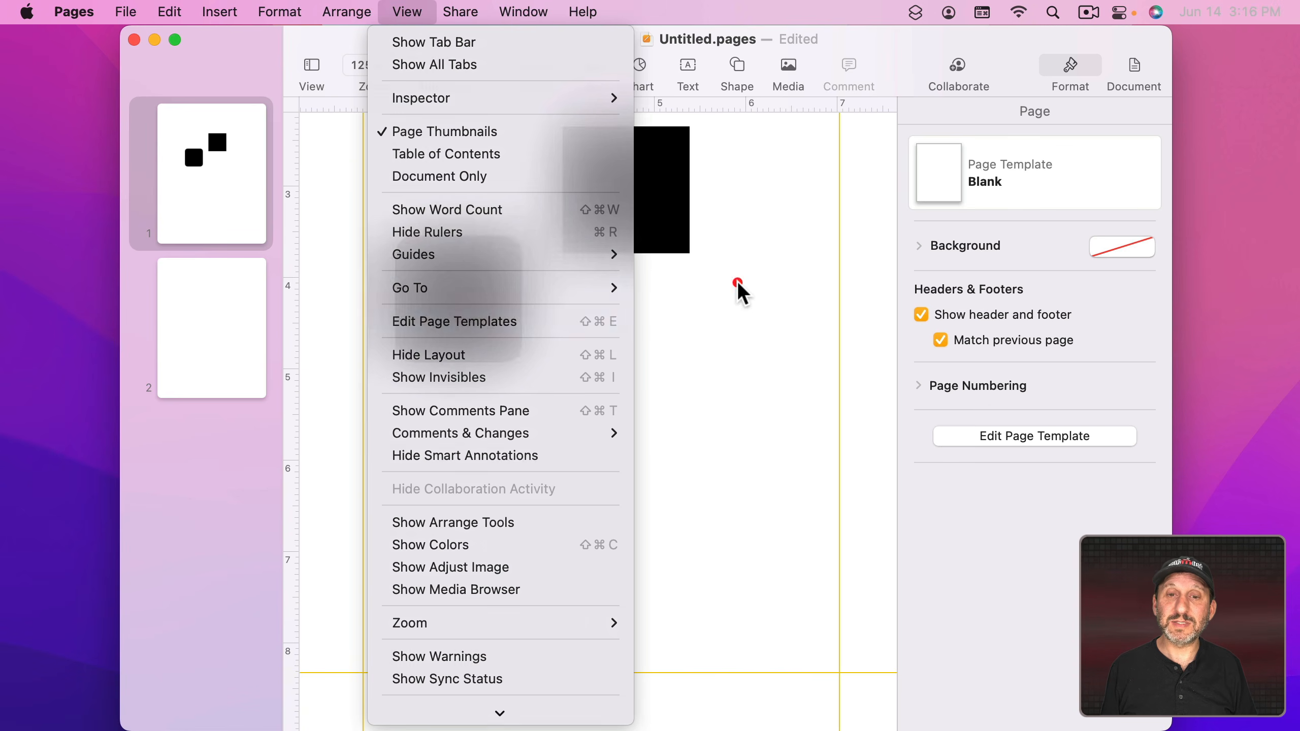
pyautogui.click(566, 464)
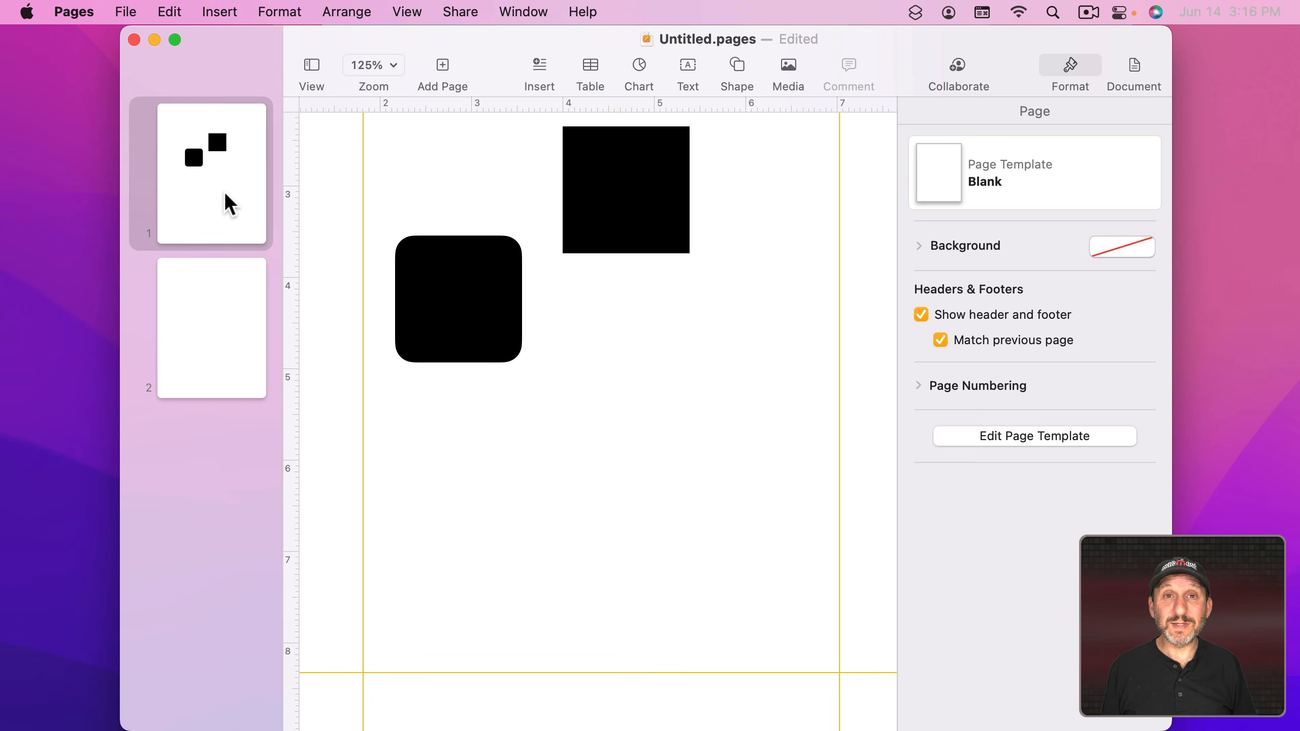
pyautogui.click(229, 329)
pyautogui.scroll(-2, 548, 425)
pyautogui.scroll(-2, 549, 426)
pyautogui.scroll(3, 548, 426)
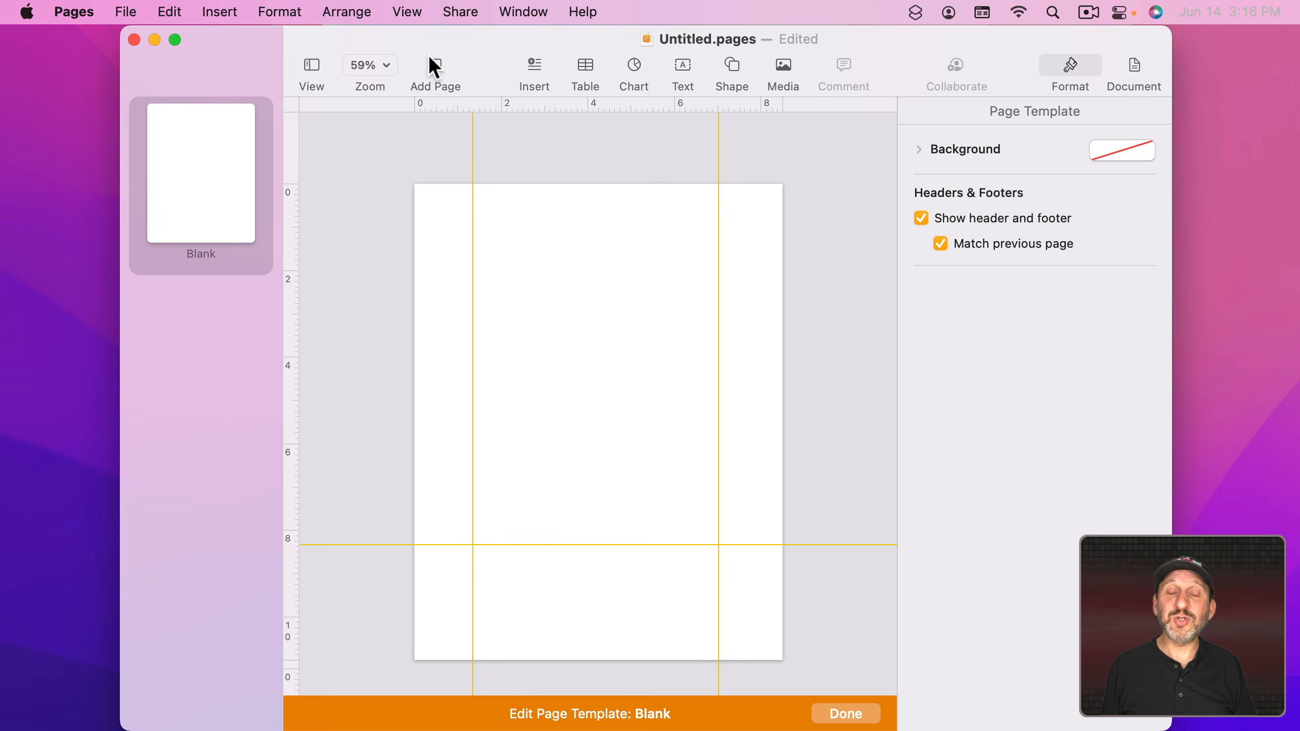
# Add a page template named "Another" and place a horizontal guide at about 1.3 inches on it.
pyautogui.click(430, 59)
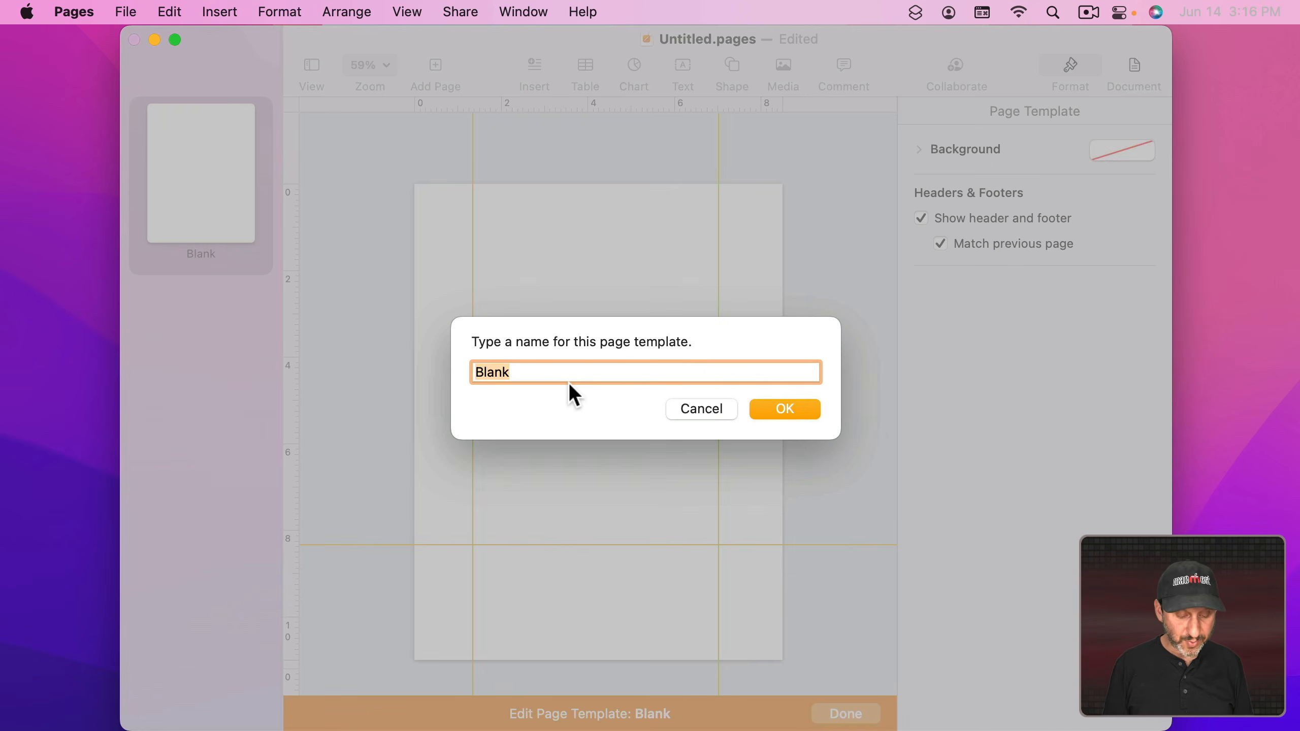
pyautogui.write('Another')
pyautogui.click(798, 410)
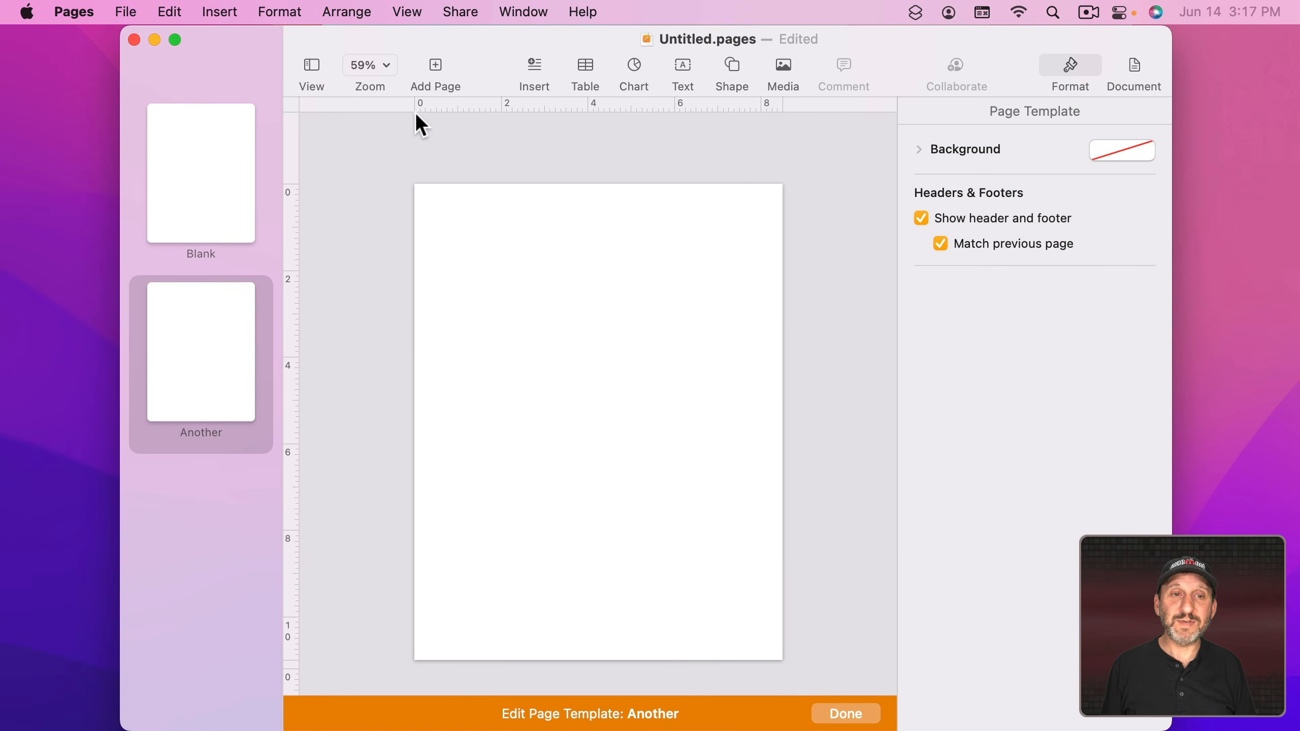
pyautogui.moveTo(461, 105); pyautogui.dragTo(467, 243)
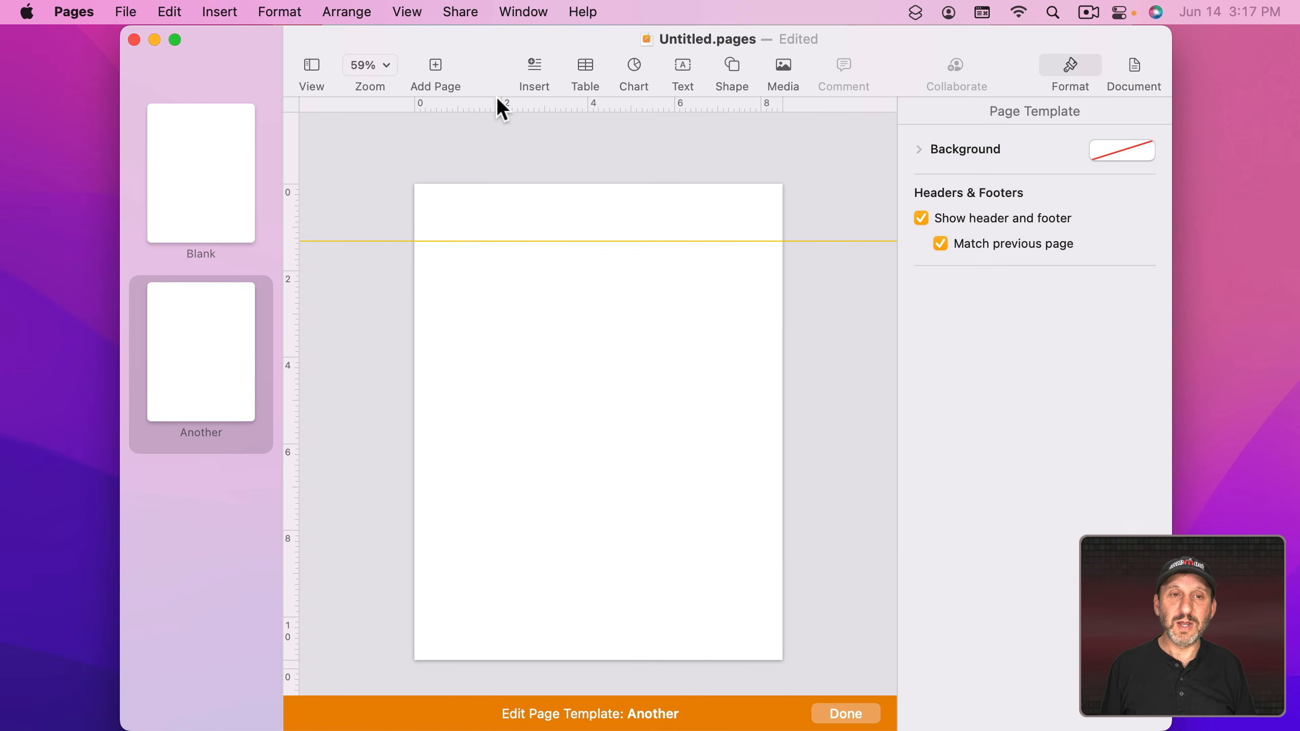
# Add a second horizontal guide at about 2.2 inches to the "Another" page template, compare it with Blank, and finish editing the templates.
pyautogui.moveTo(494, 108); pyautogui.dragTo(492, 282)
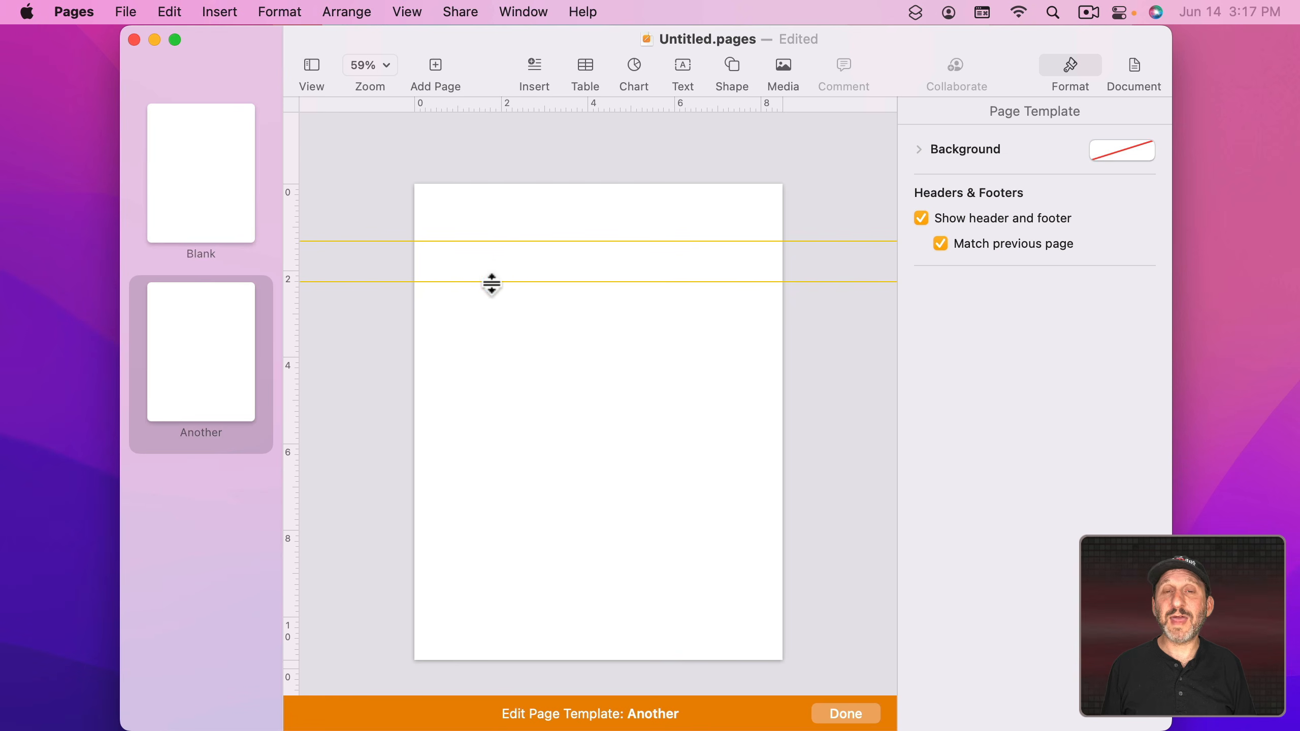
pyautogui.click(180, 197)
pyautogui.click(191, 337)
pyautogui.click(200, 203)
pyautogui.click(194, 339)
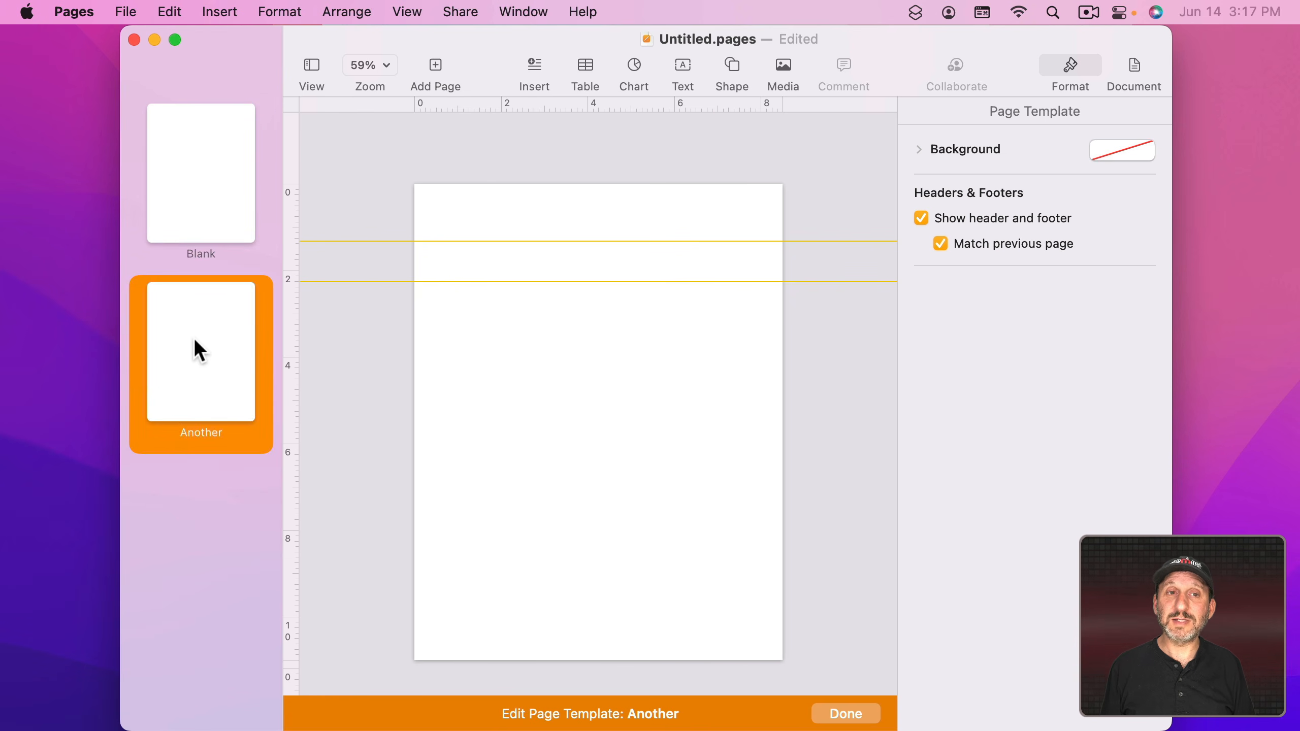
pyautogui.click(842, 713)
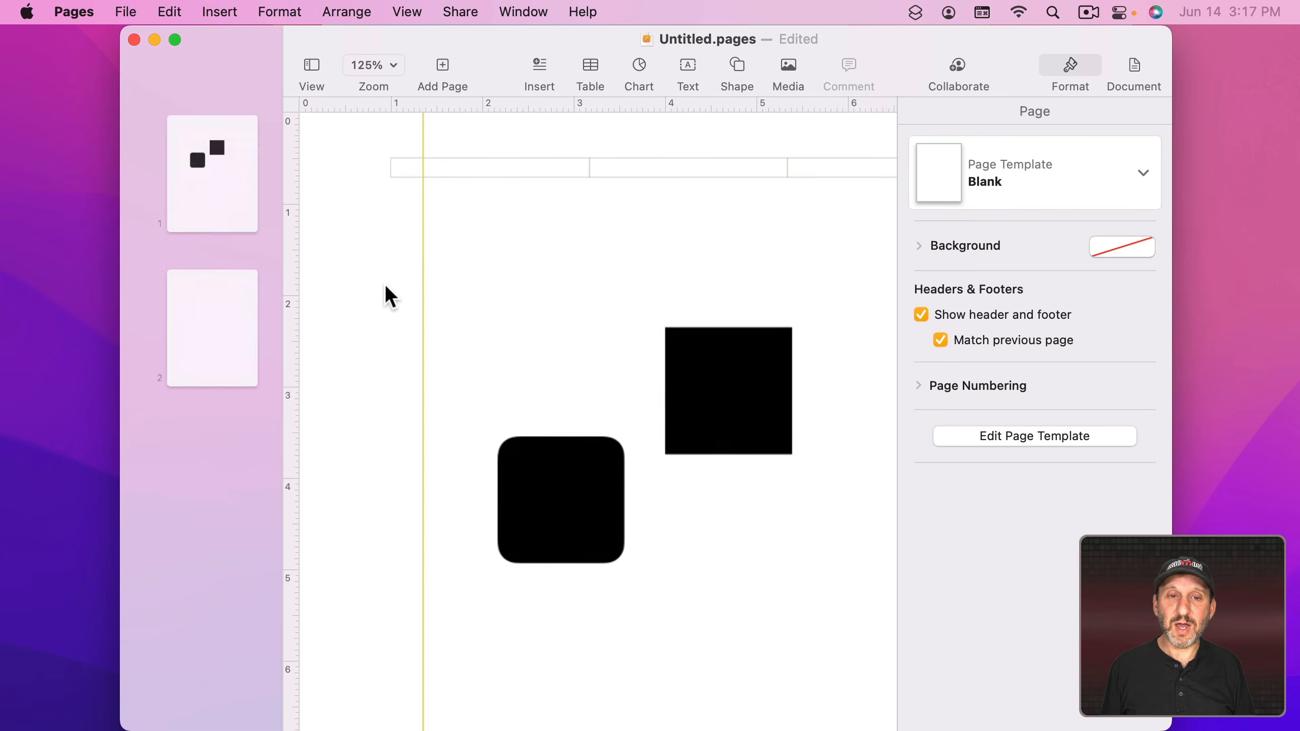
# Check the template guides on pages 1 and 2, and add a page after page 2 based on the "Another" template.
pyautogui.scroll(-10, 471, 239)
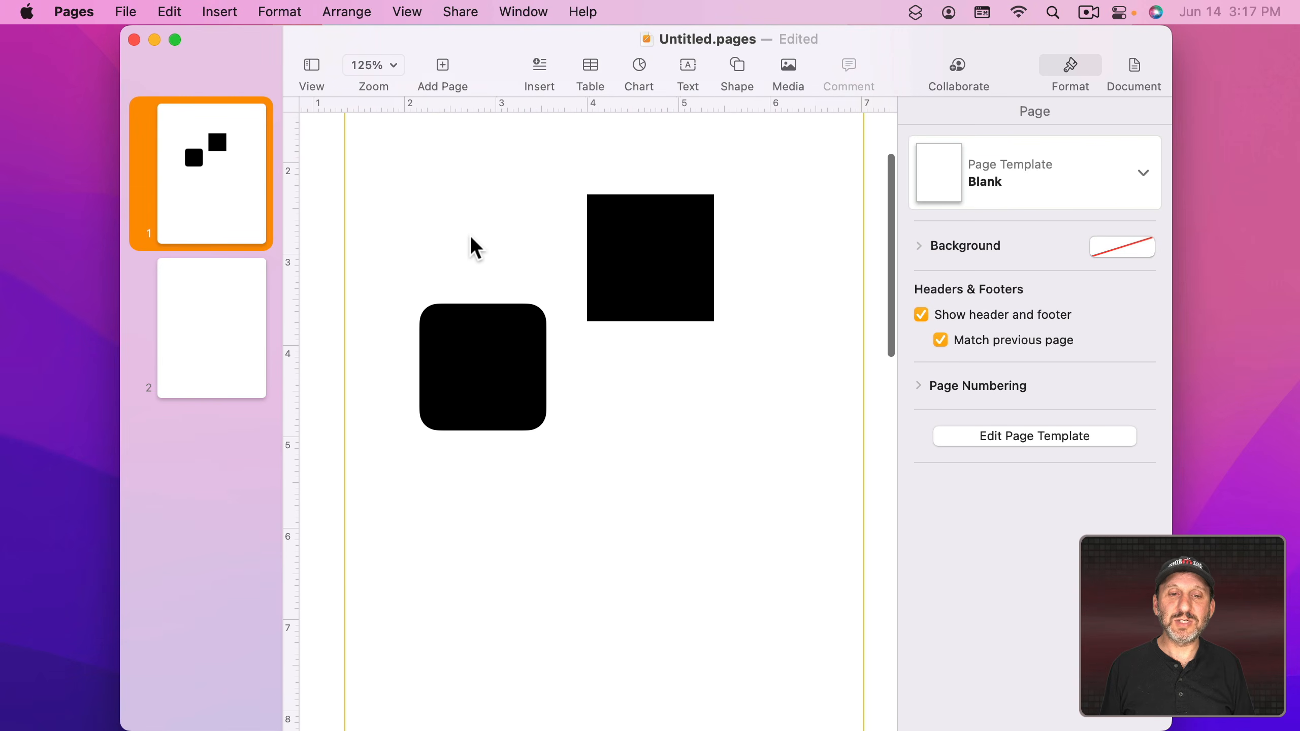
pyautogui.scroll(-3, 469, 236)
pyautogui.click(212, 302)
pyautogui.scroll(-5, 527, 407)
pyautogui.scroll(-1, 527, 399)
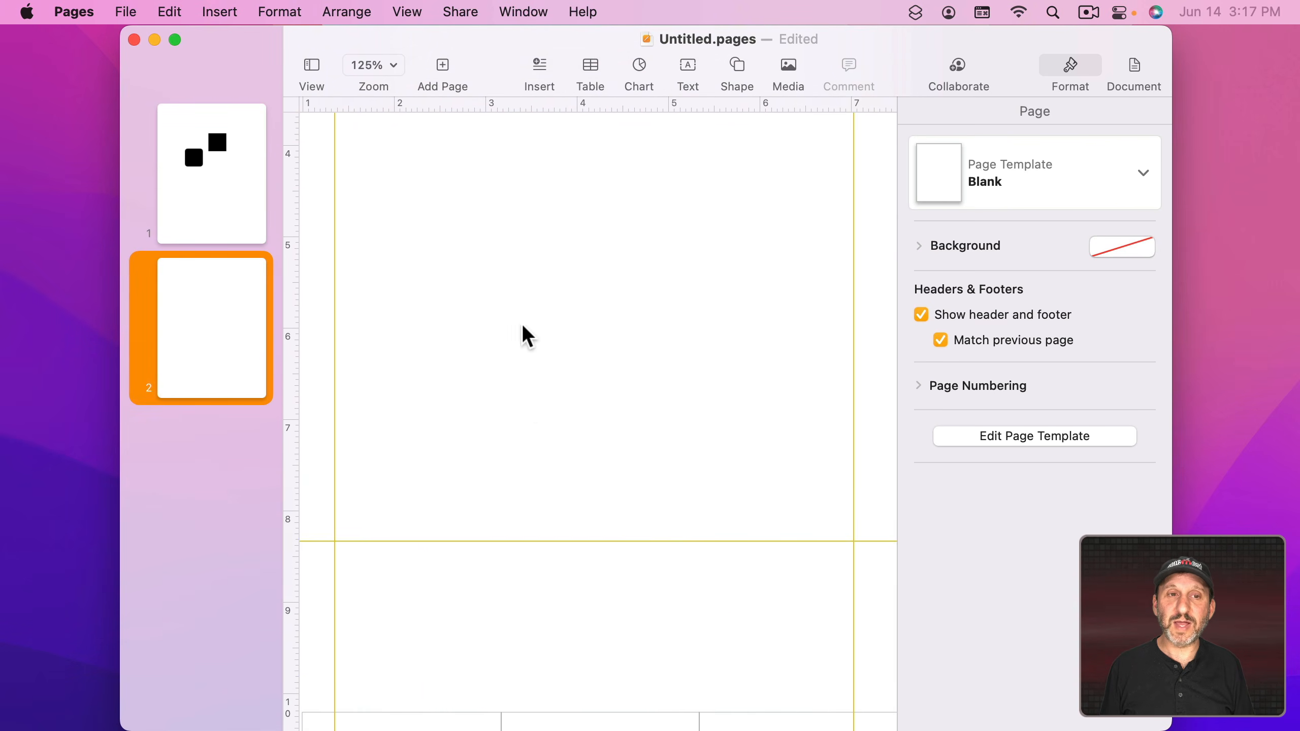
pyautogui.click(442, 65)
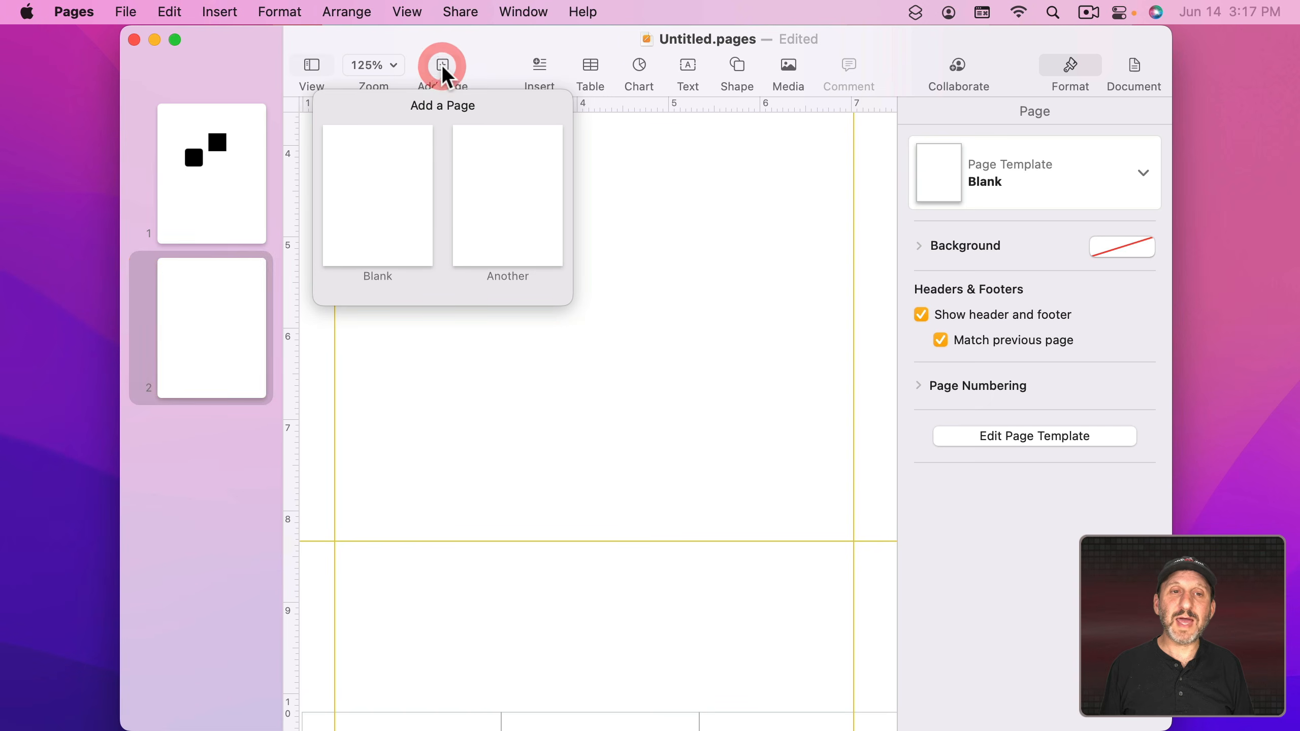
pyautogui.click(518, 200)
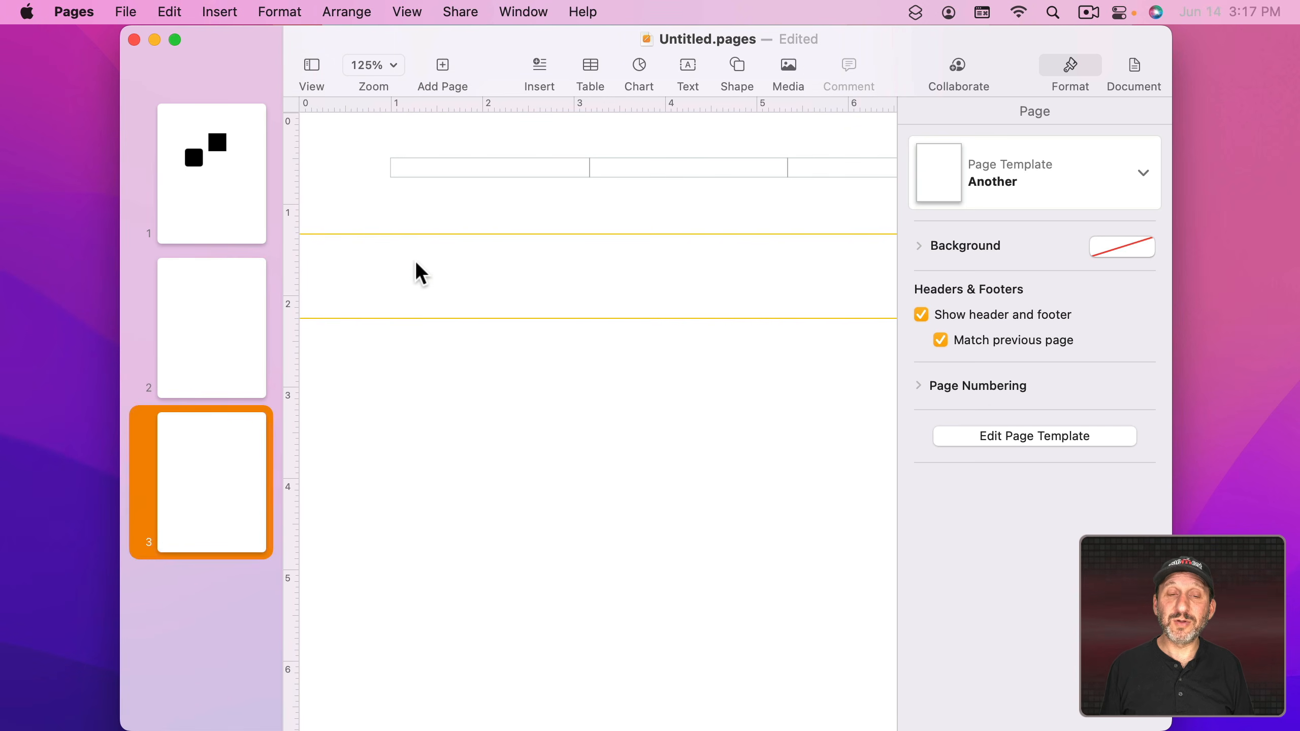
# Compare the template guides on page 2 with those on page 3.
pyautogui.click(205, 328)
pyautogui.click(198, 454)
pyautogui.click(203, 343)
pyautogui.click(201, 452)
pyautogui.click(205, 339)
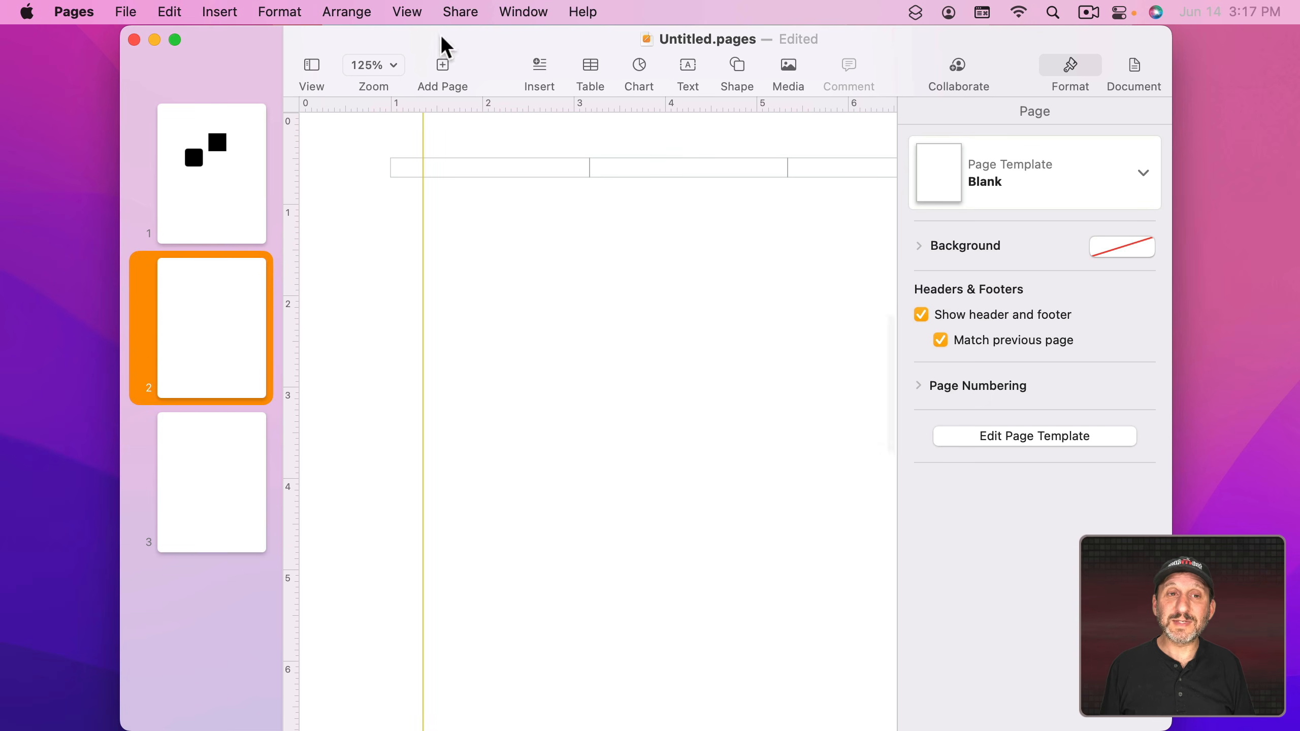
# Move the Blank page template's horizontal guide to about 0.1 inch below the page's upper edge and check it on pages 1 and 2.
pyautogui.click(465, 11)
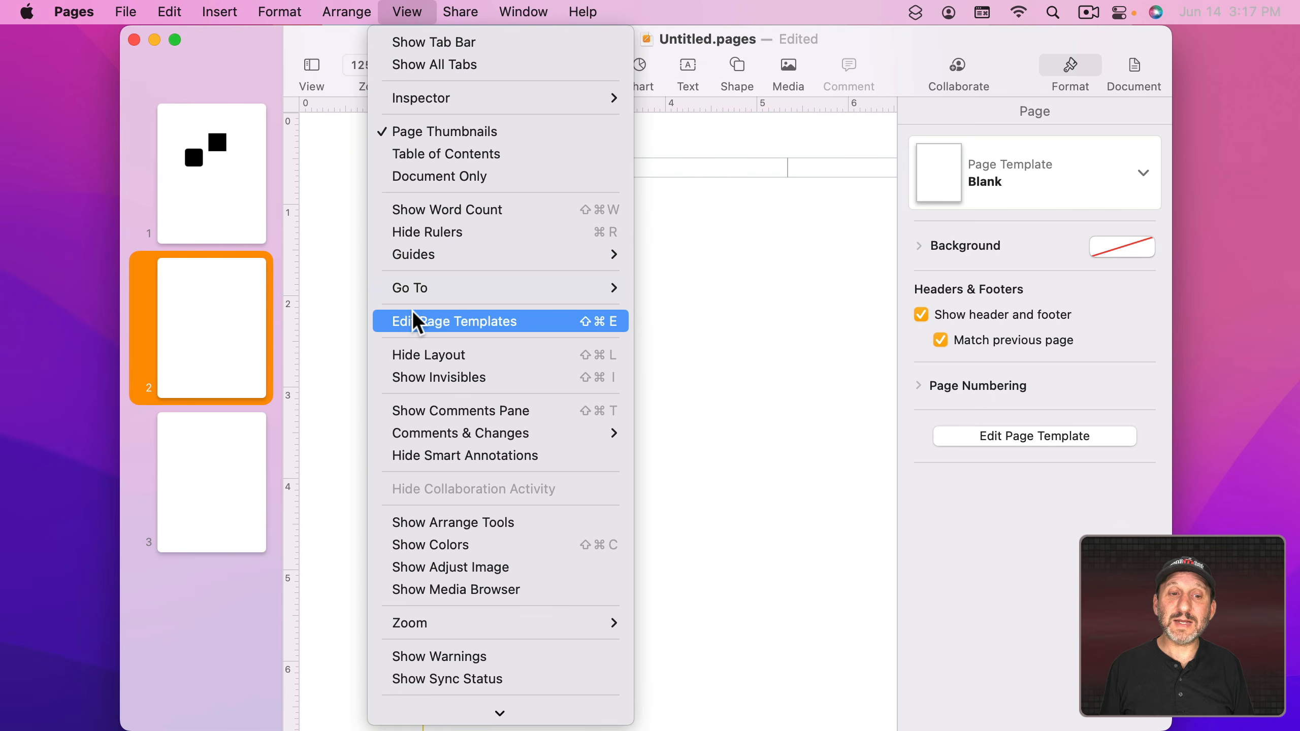
pyautogui.click(415, 319)
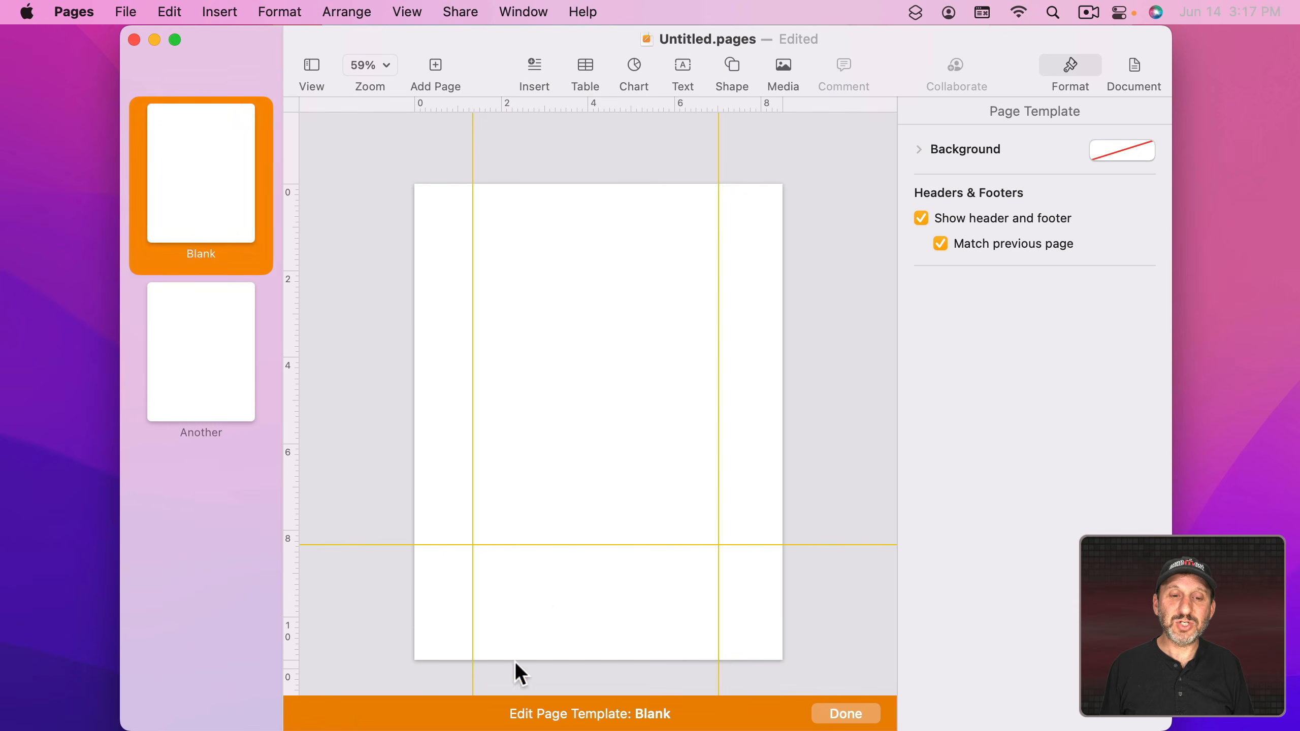
pyautogui.moveTo(534, 545); pyautogui.dragTo(546, 192)
pyautogui.click(846, 713)
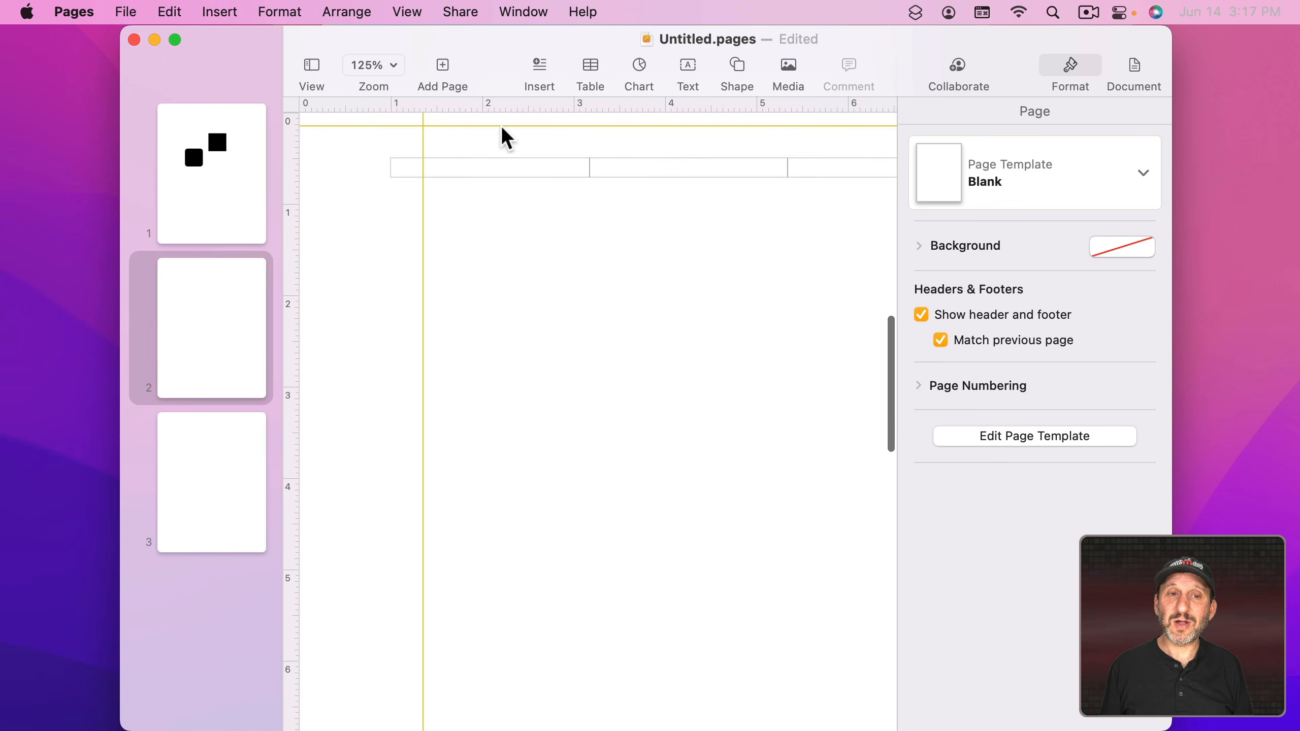
pyautogui.click(243, 272)
pyautogui.click(209, 195)
pyautogui.click(207, 315)
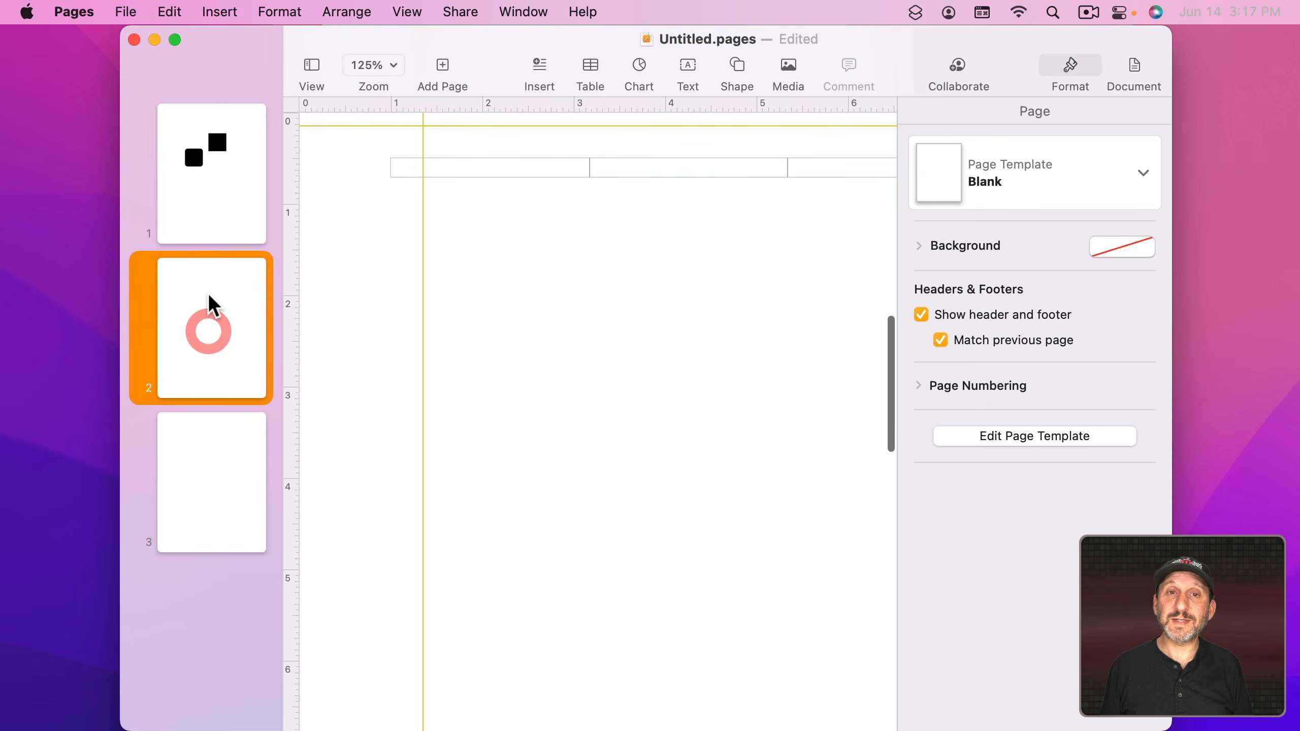
pyautogui.click(208, 191)
pyautogui.click(211, 314)
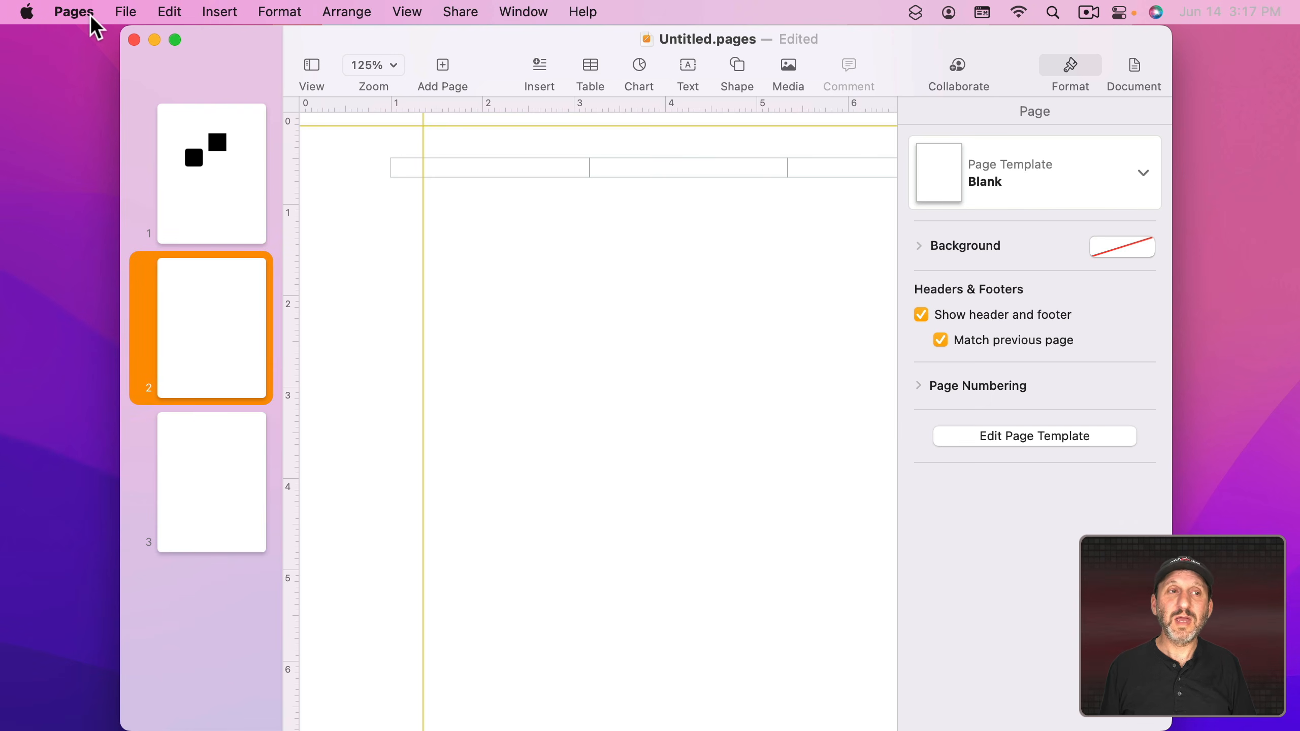
# Set the page template guides' color to red in the ruler preferences.
pyautogui.click(73, 12)
pyautogui.click(88, 77)
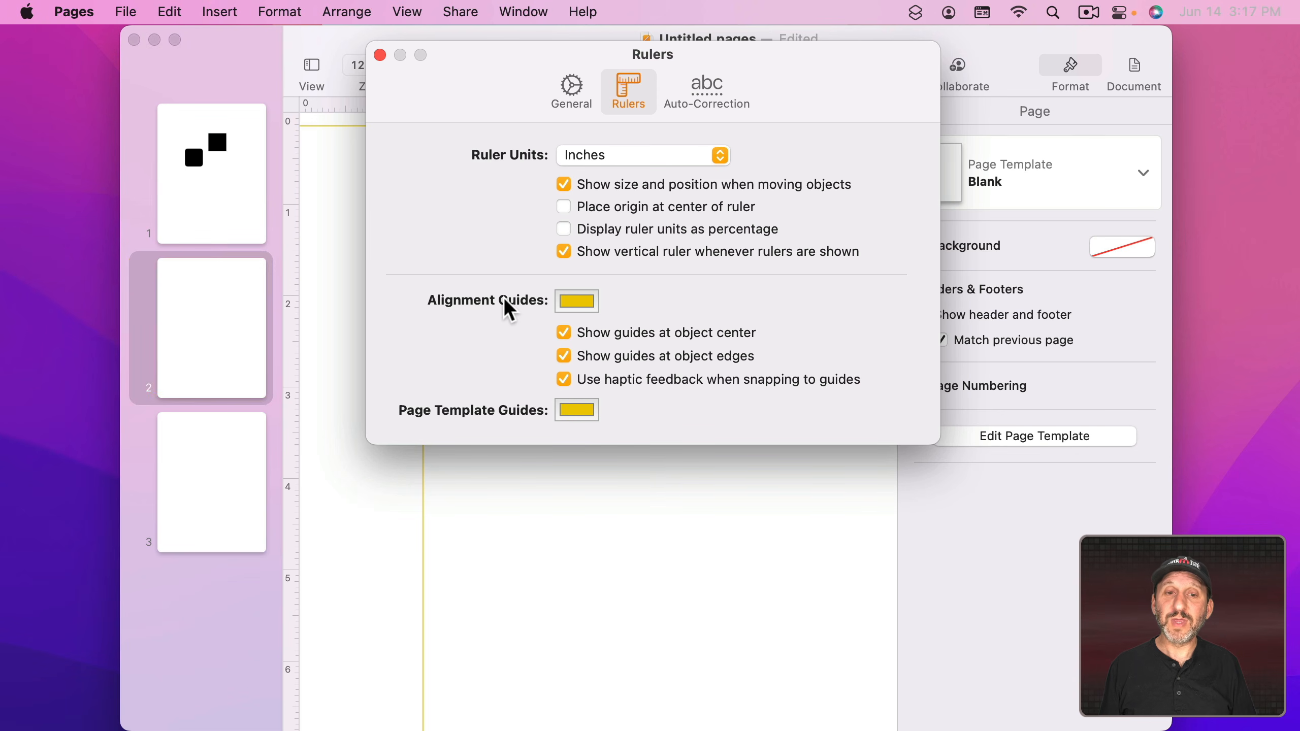
pyautogui.click(569, 414)
pyautogui.click(178, 517)
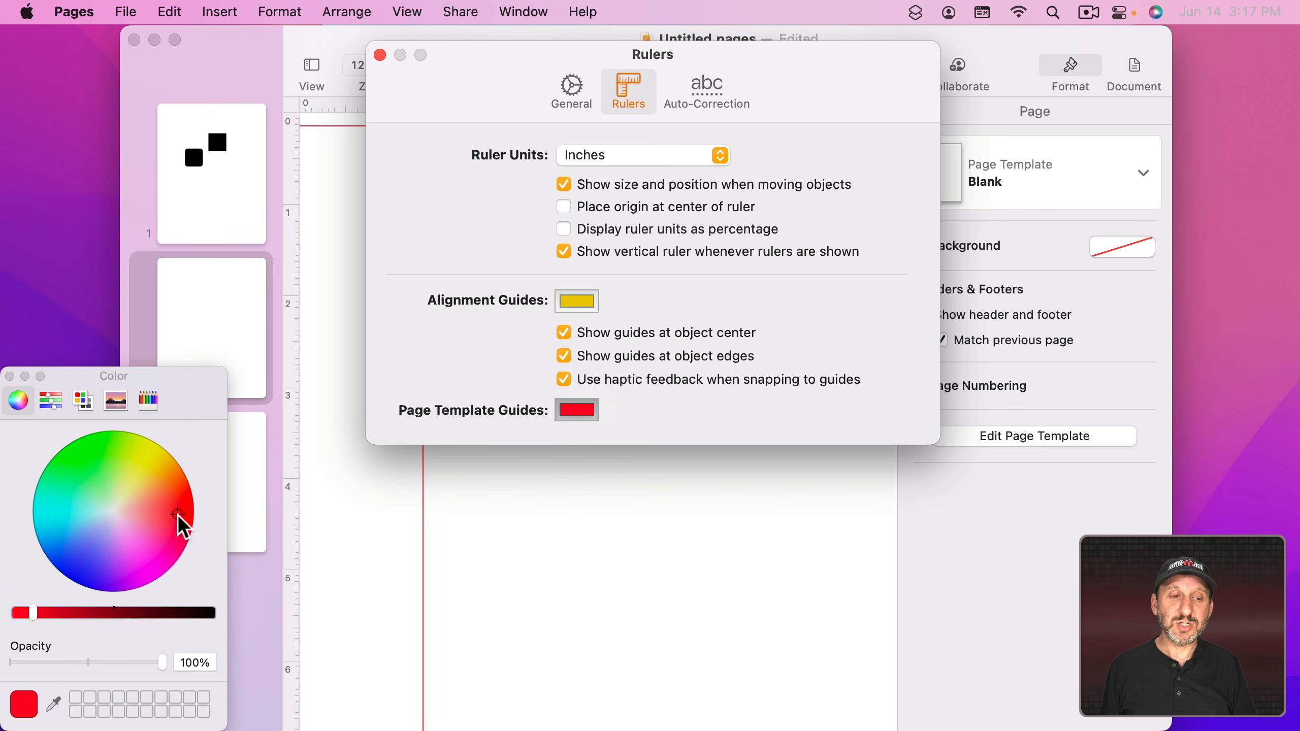
pyautogui.click(9, 376)
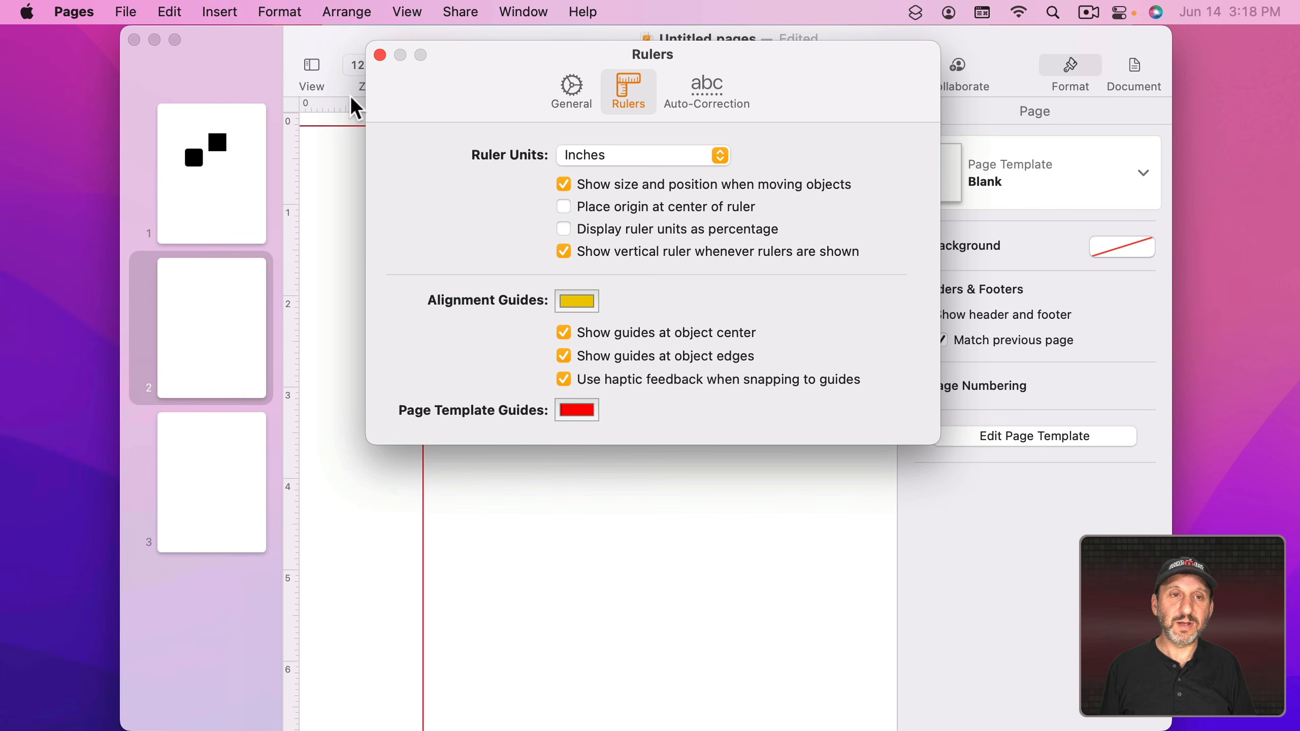
pyautogui.click(380, 55)
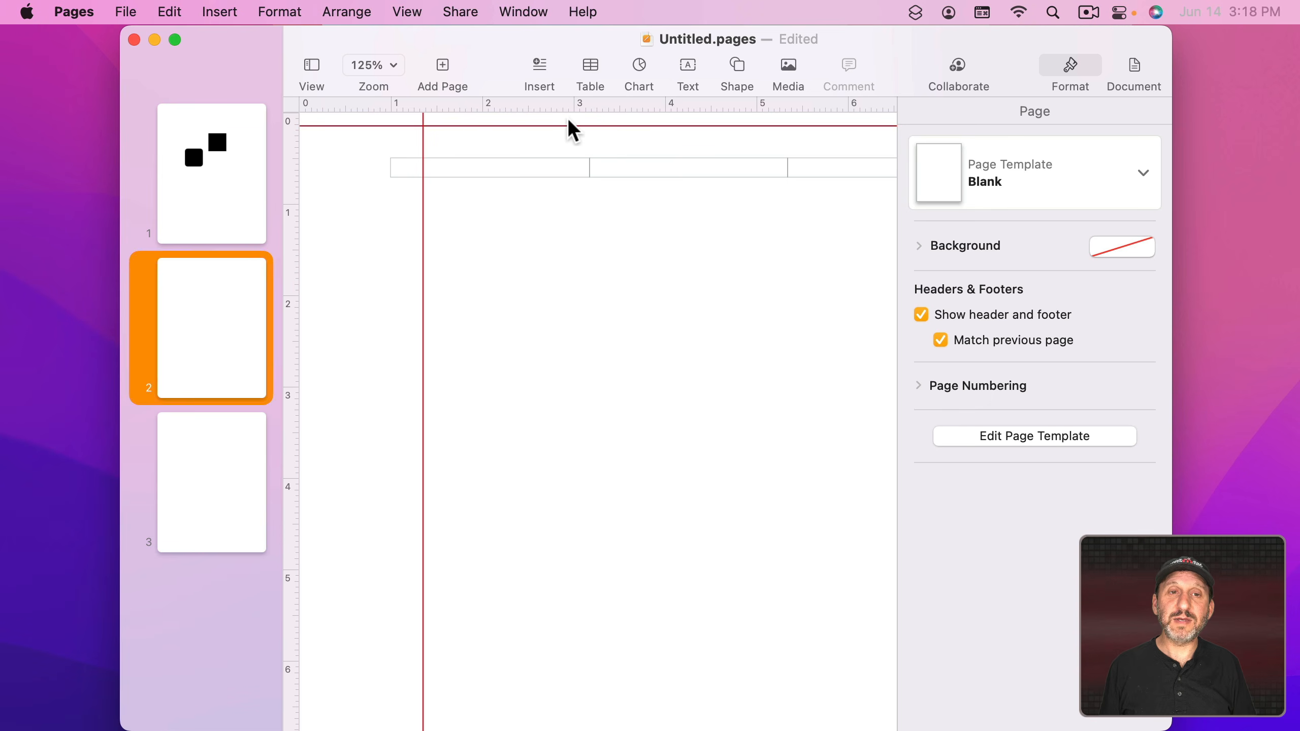
# Add page-specific guides to page 2: a horizontal one at about 1.3 inches and a vertical one at about 2.1 inches.
pyautogui.moveTo(550, 108); pyautogui.dragTo(550, 231)
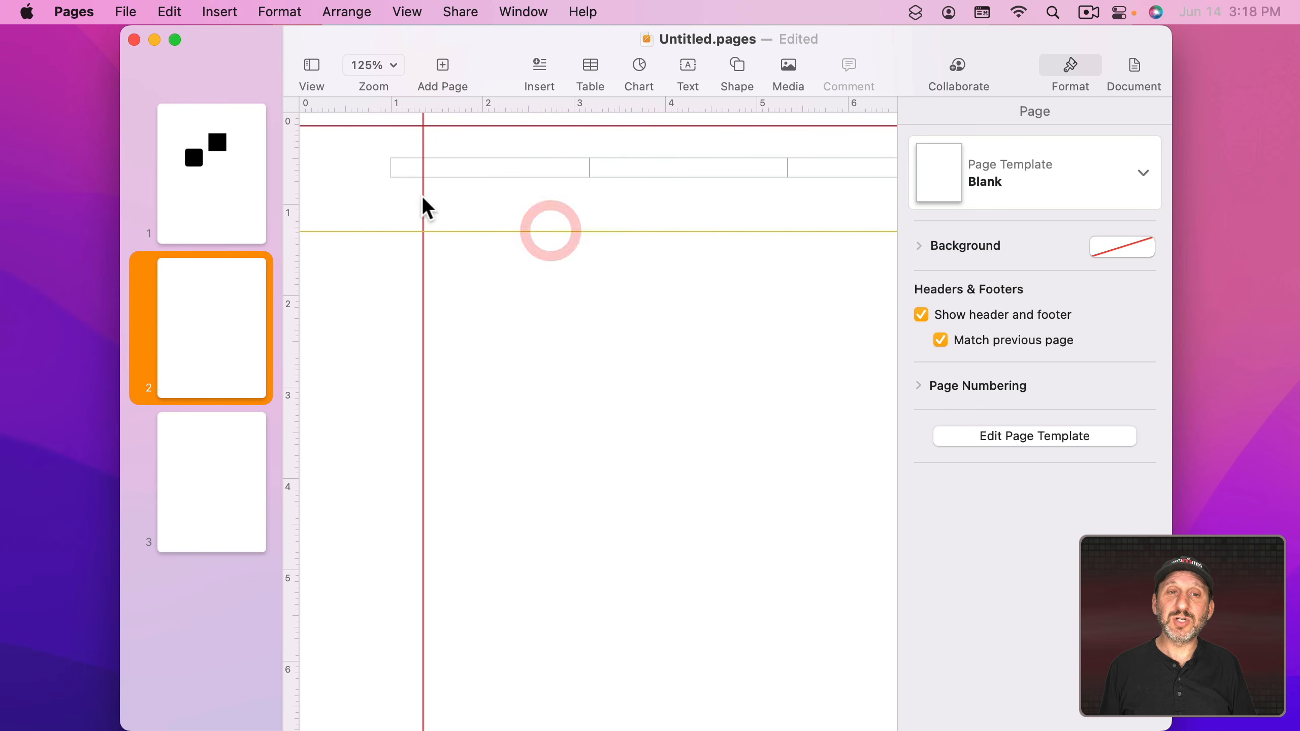
pyautogui.moveTo(299, 309); pyautogui.dragTo(494, 308)
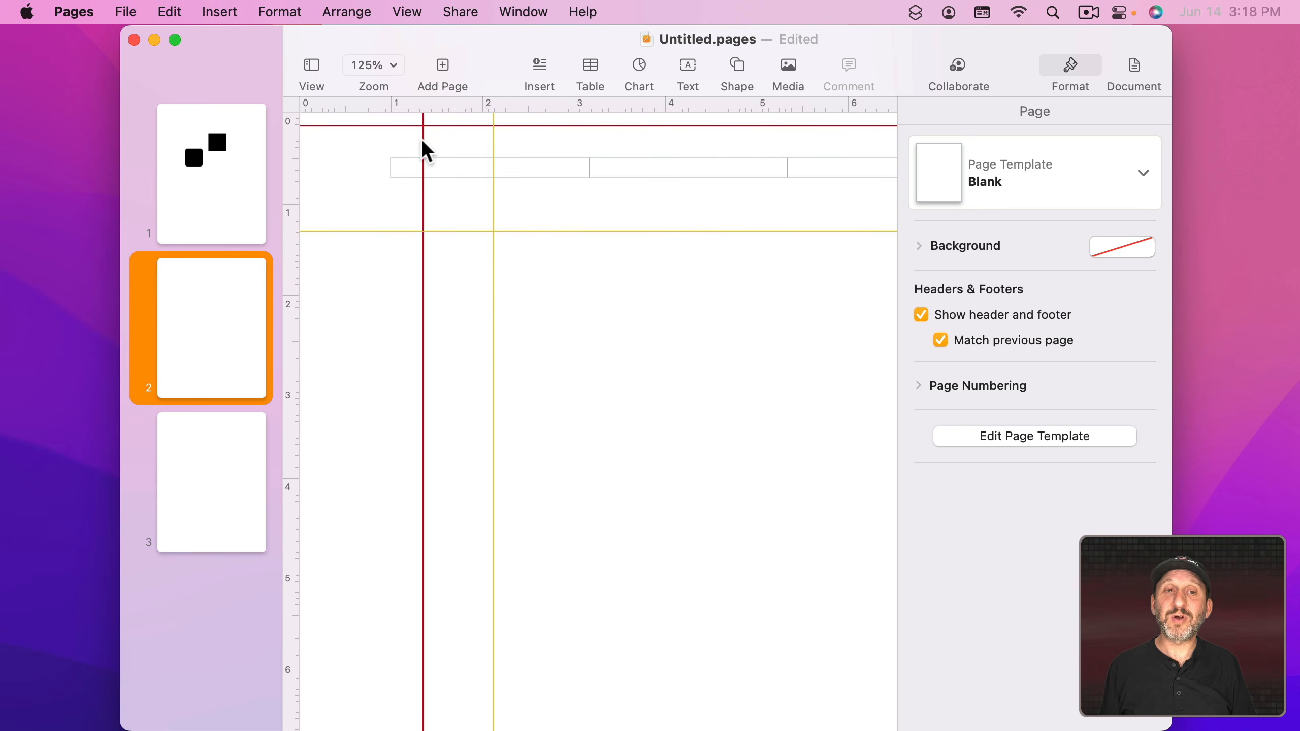